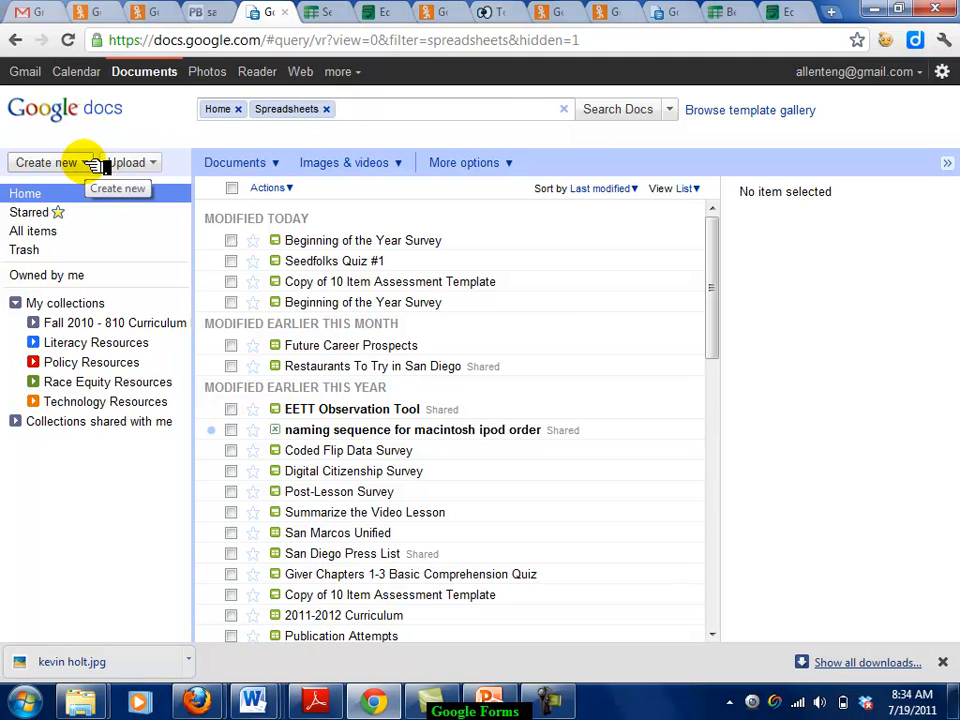
Create a new blank form from the documents list.
click(90, 163)
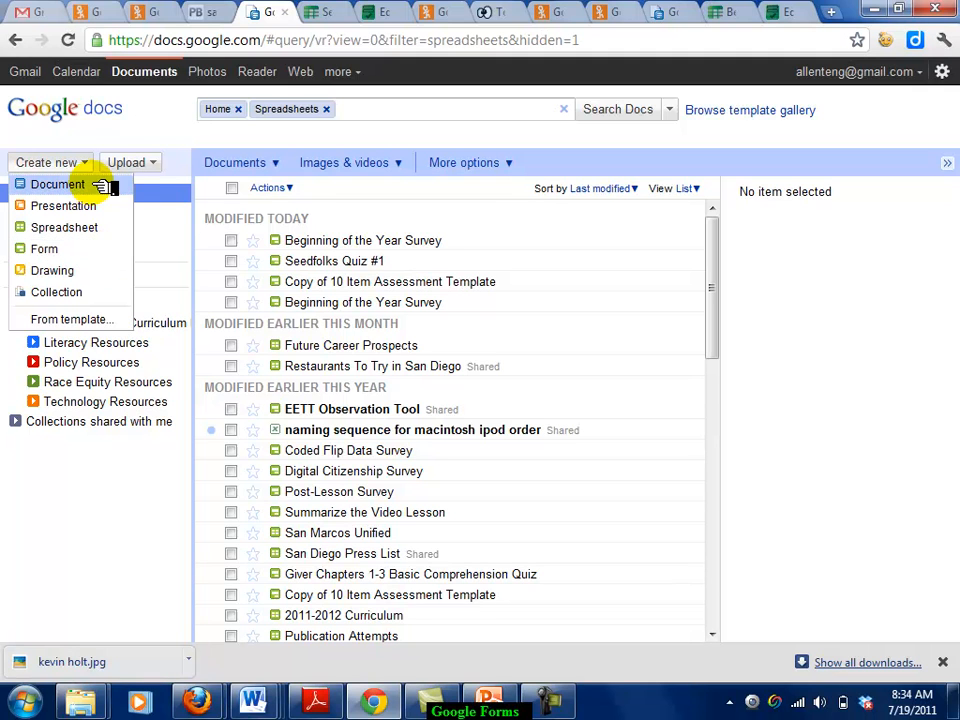
click(100, 249)
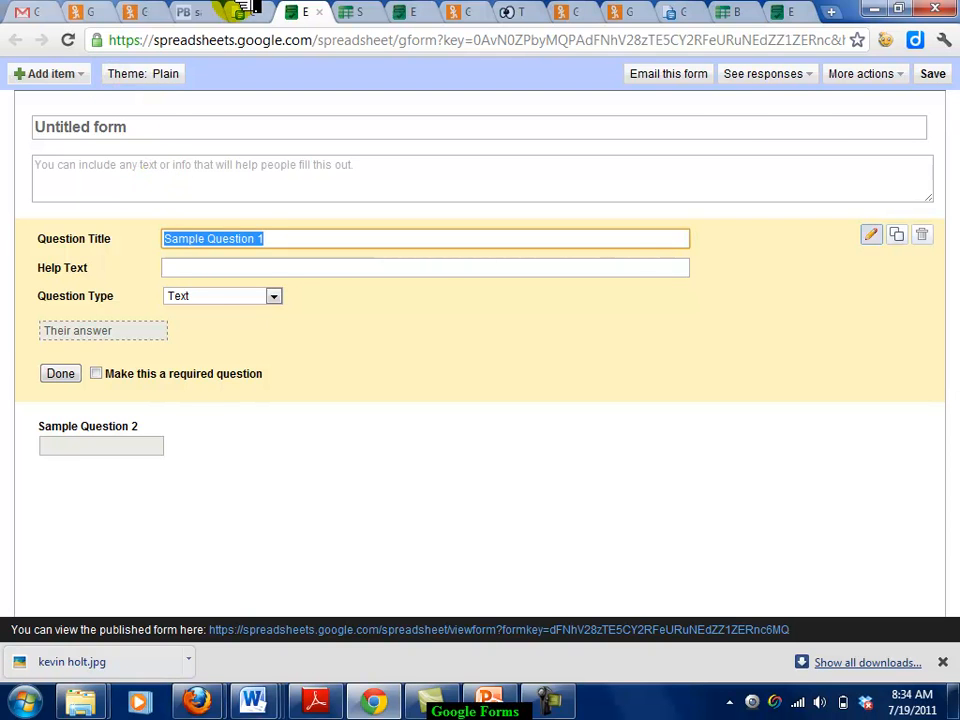
click(243, 11)
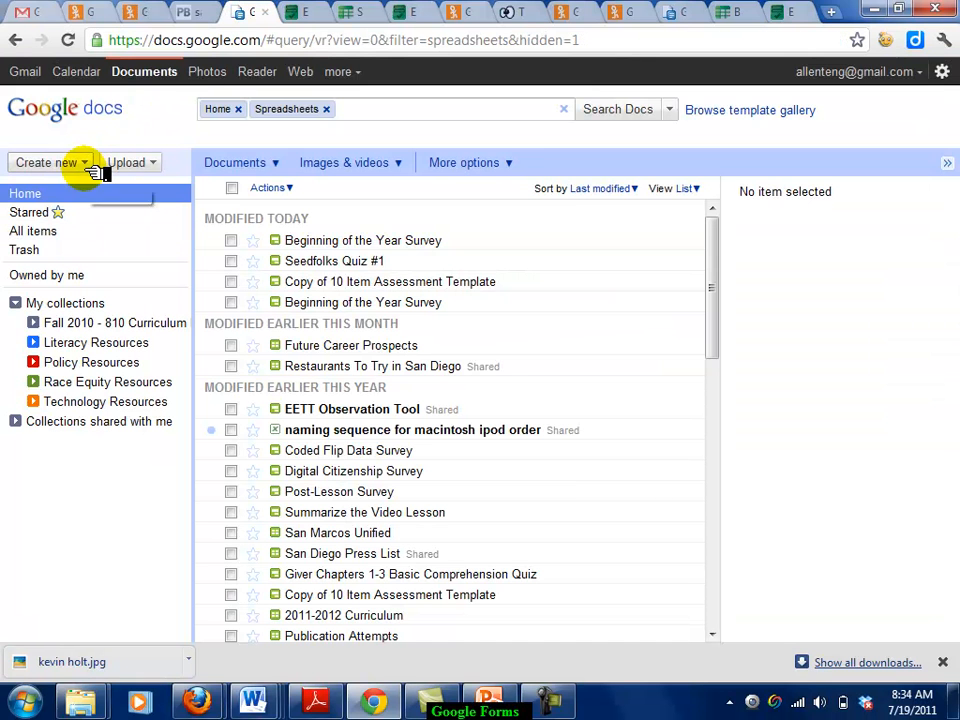
click(82, 163)
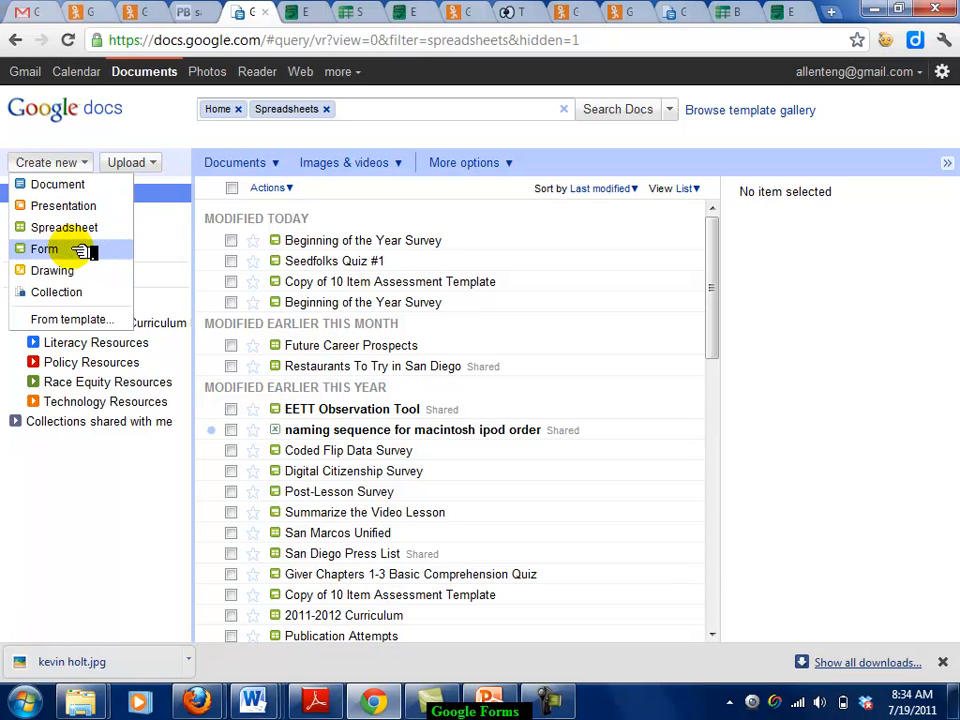
click(304, 12)
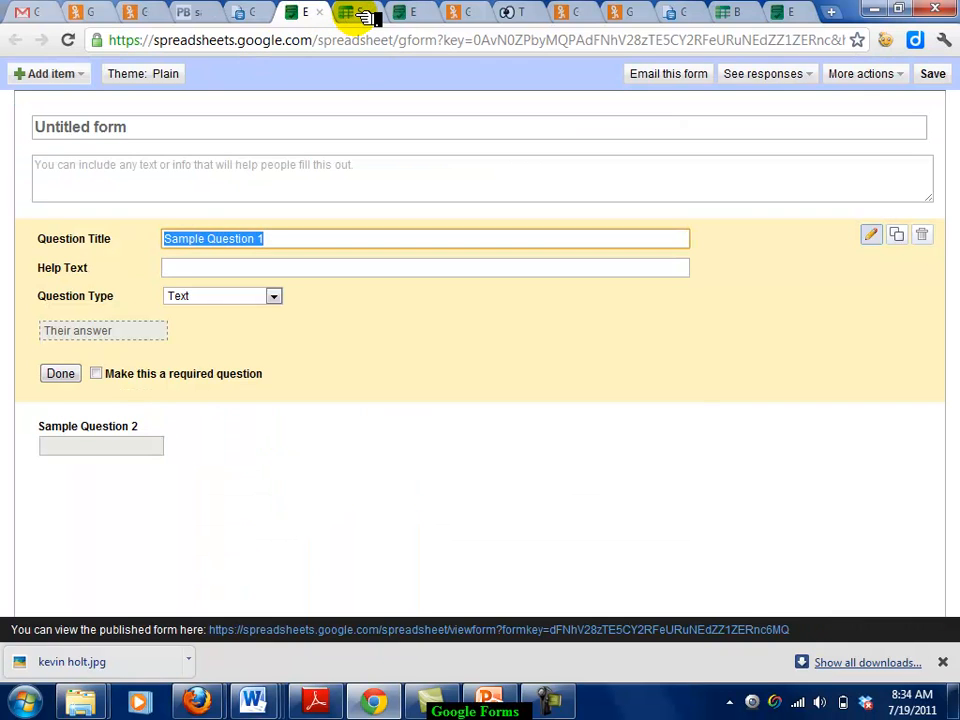
Replace the form's default title with "Beginning of the Year Survey".
click(316, 125)
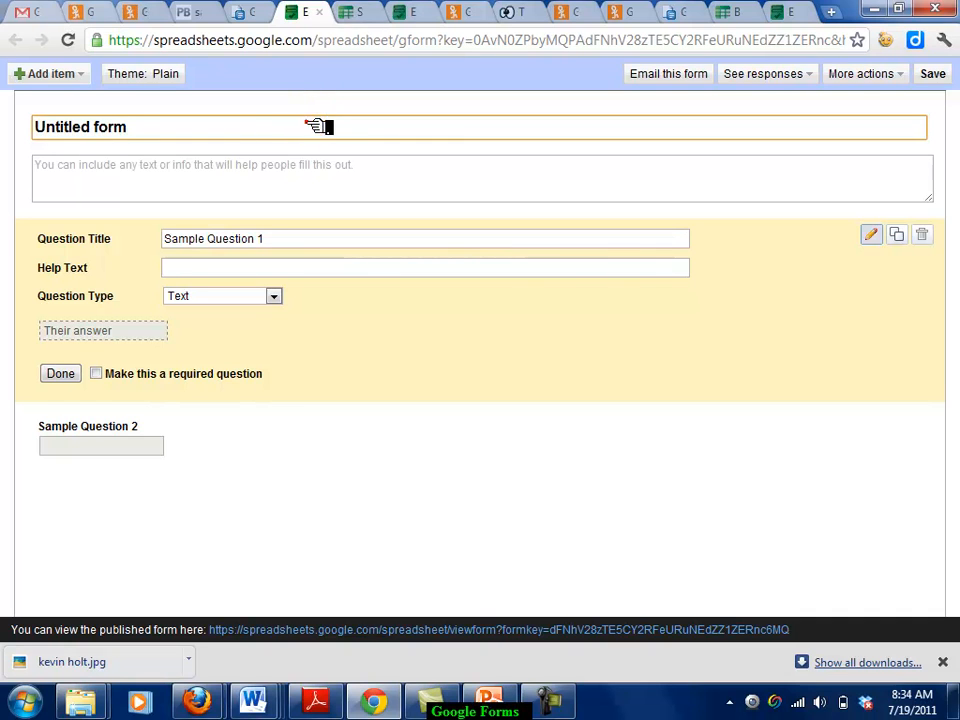
drag(124, 130, 62, 130)
key(BackSpace)
key(BackSpace)
key(BackSpace)
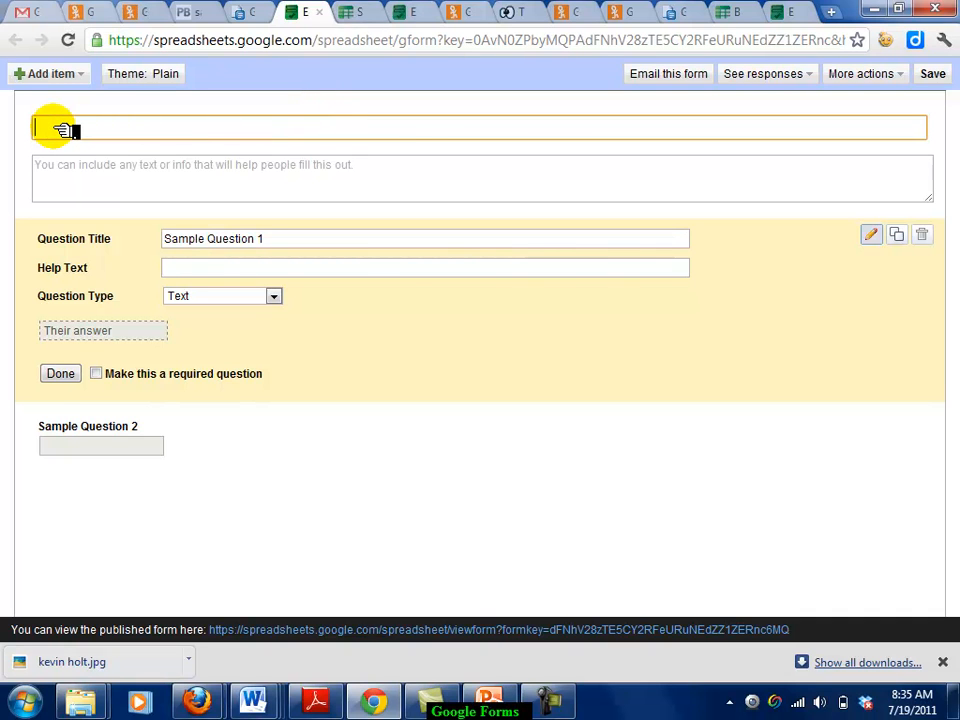
text(Beginning of the Year Survey)
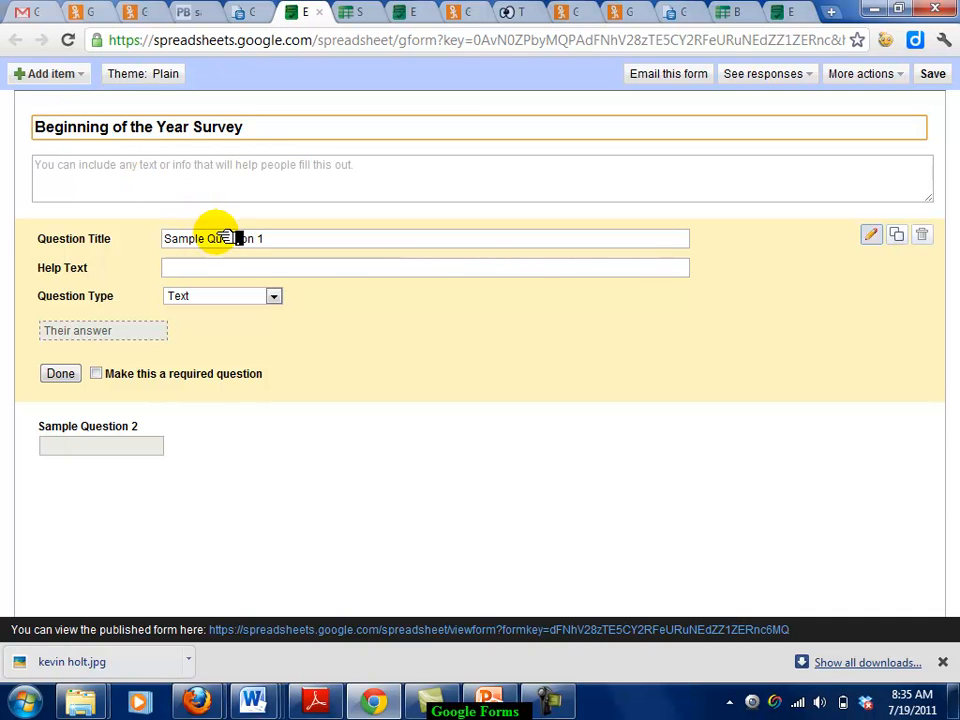
Title the first question "What is your favorite book?" and make it Multiple choice with "Harry Potter" as the first option.
click(228, 237)
drag(271, 239, 140, 225)
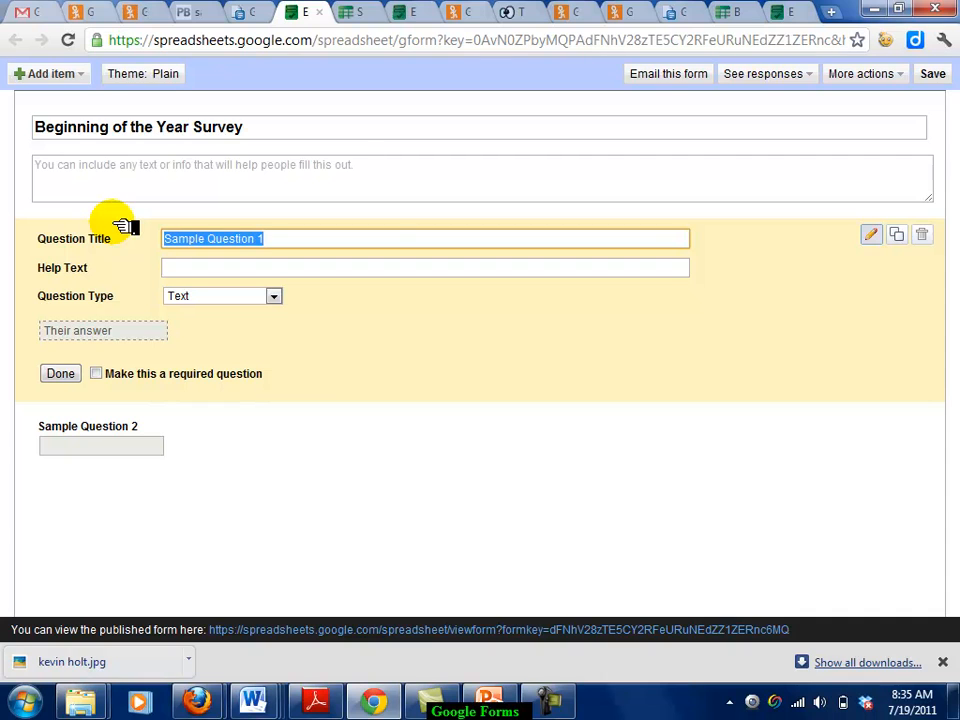
text(W)
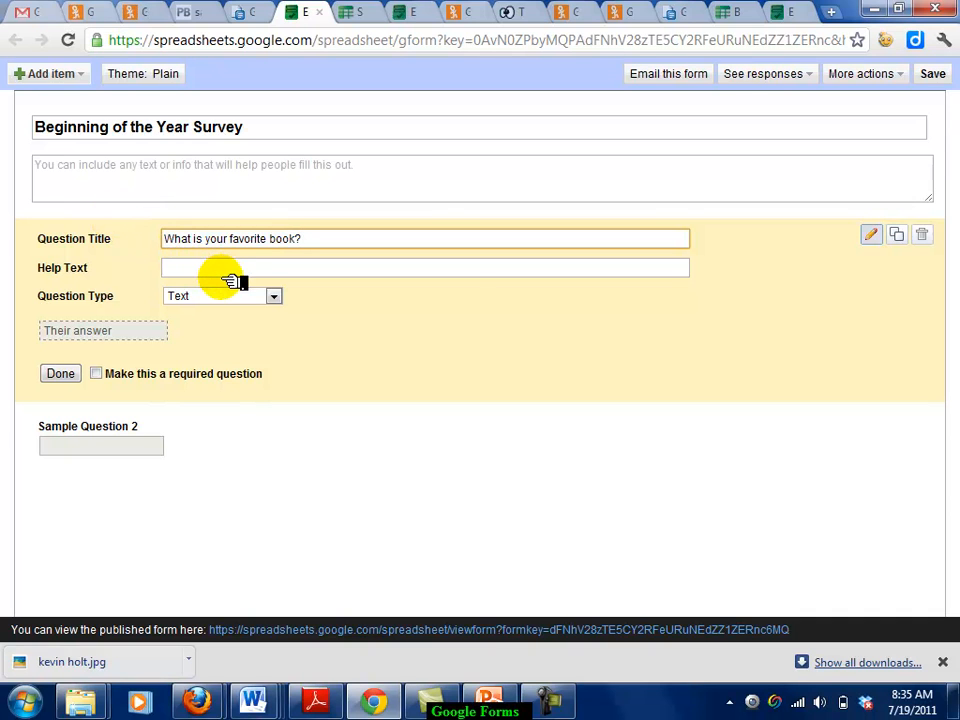
click(268, 295)
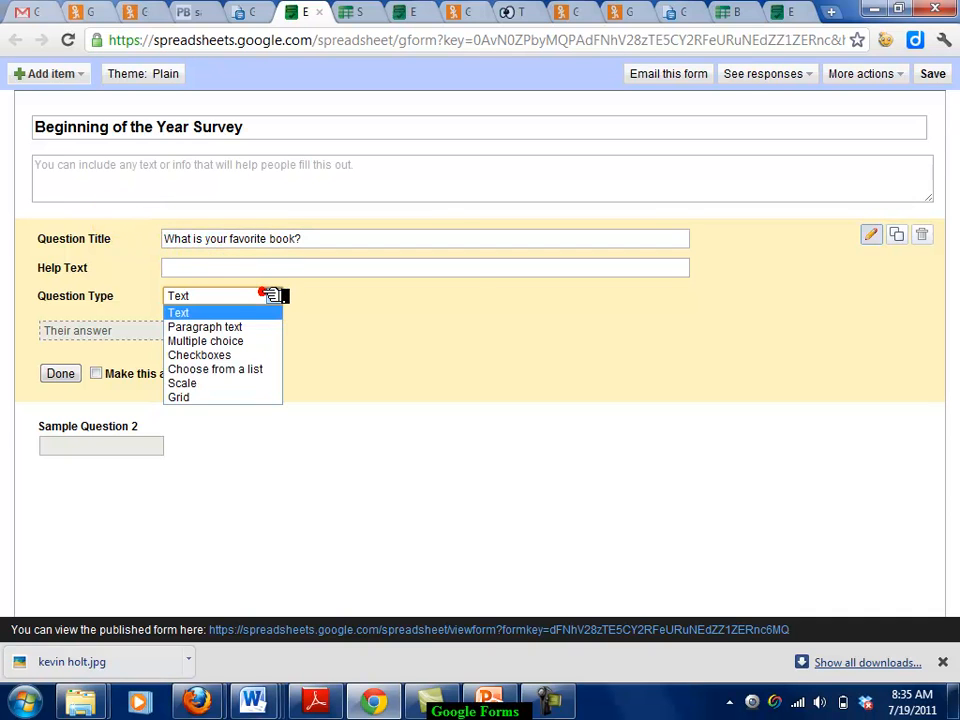
click(266, 340)
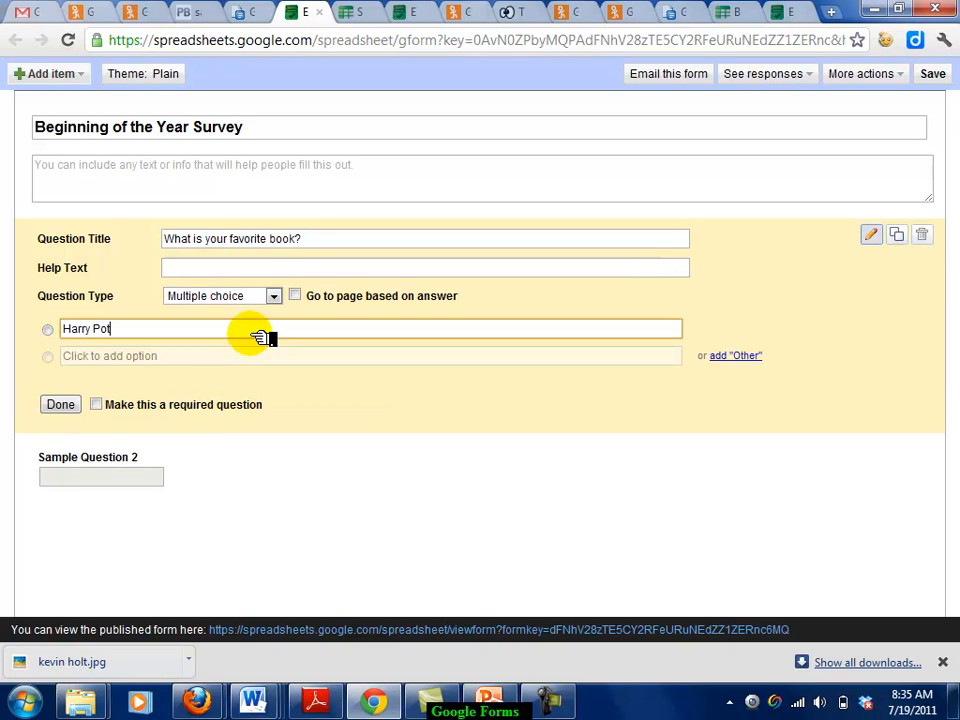
Extend the first question's title to read "What is your favorite book character?".
click(303, 242)
click(300, 241)
text(character)
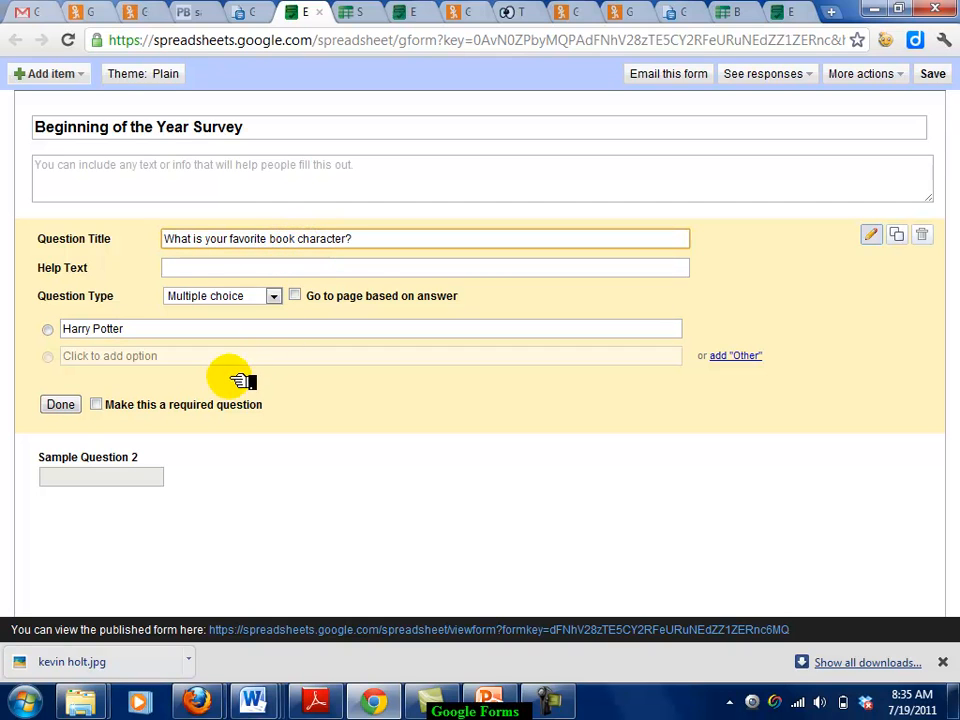
Add the answer options "Beowulf" and "Katness Everdeen" plus an "Other" option to the book character question.
click(238, 362)
text(Beowulf)
click(216, 388)
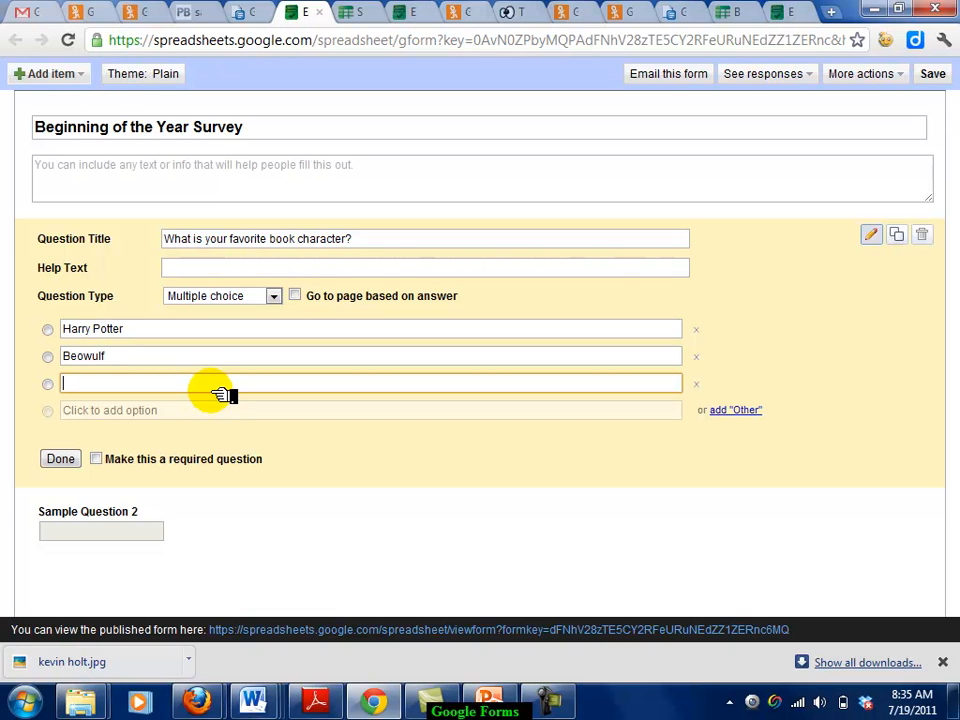
text(Katness Everdeen)
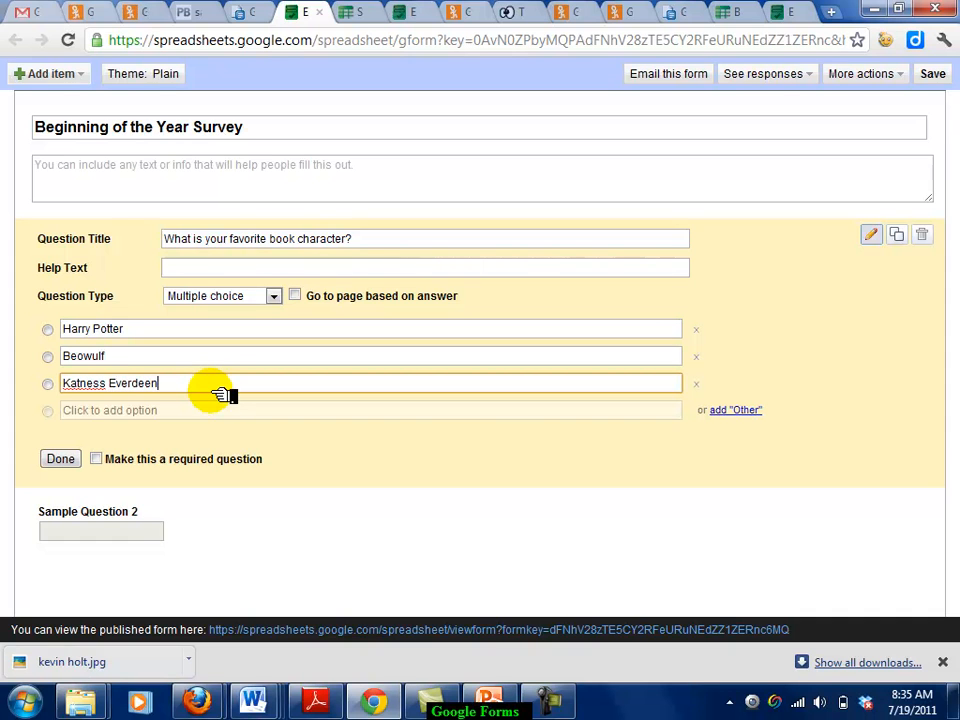
click(730, 409)
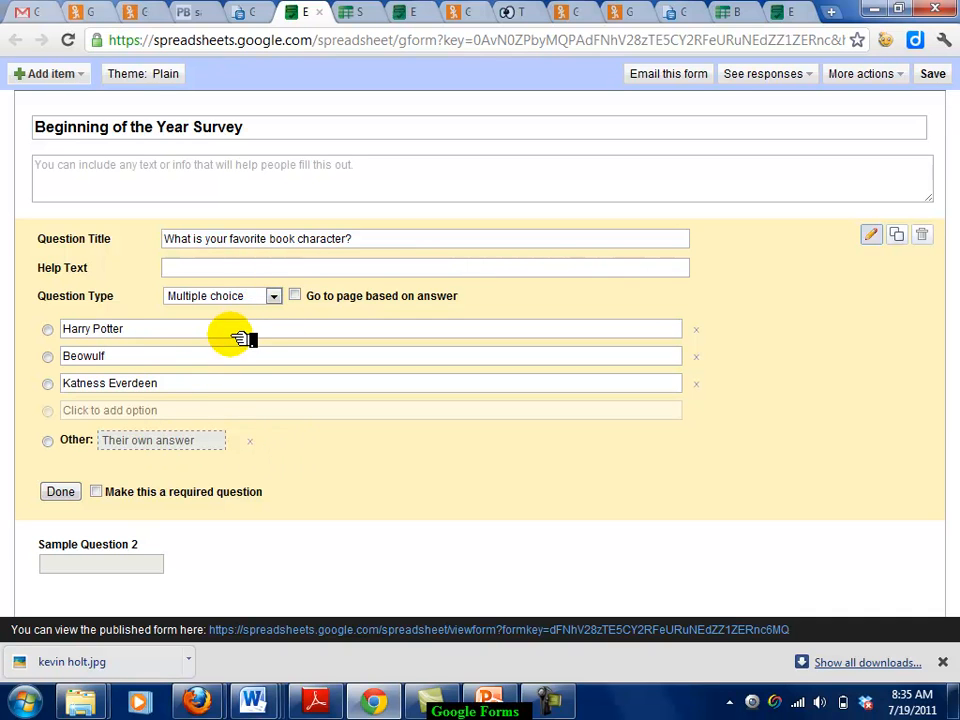
Make the book character question required and finish editing it, dismissing the Windows color scheme prompt.
click(99, 491)
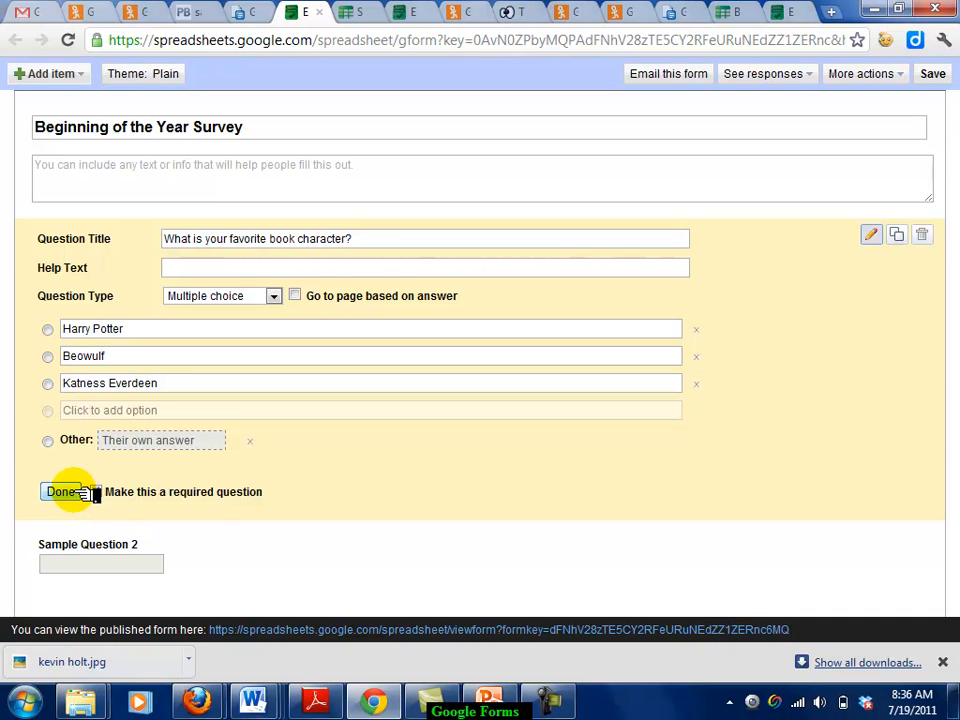
click(80, 491)
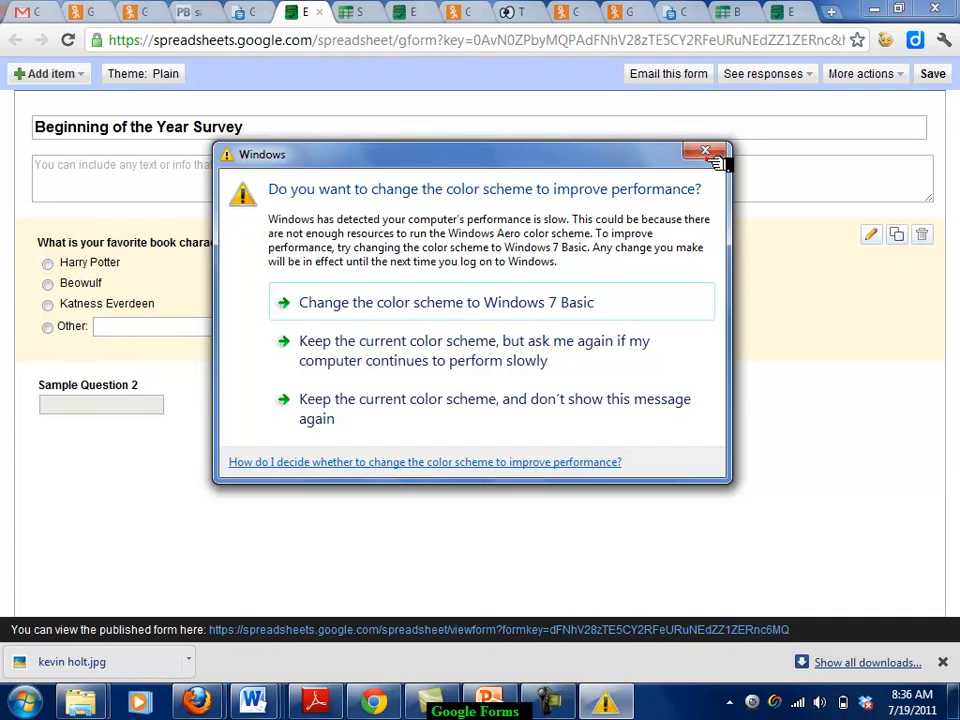
click(716, 160)
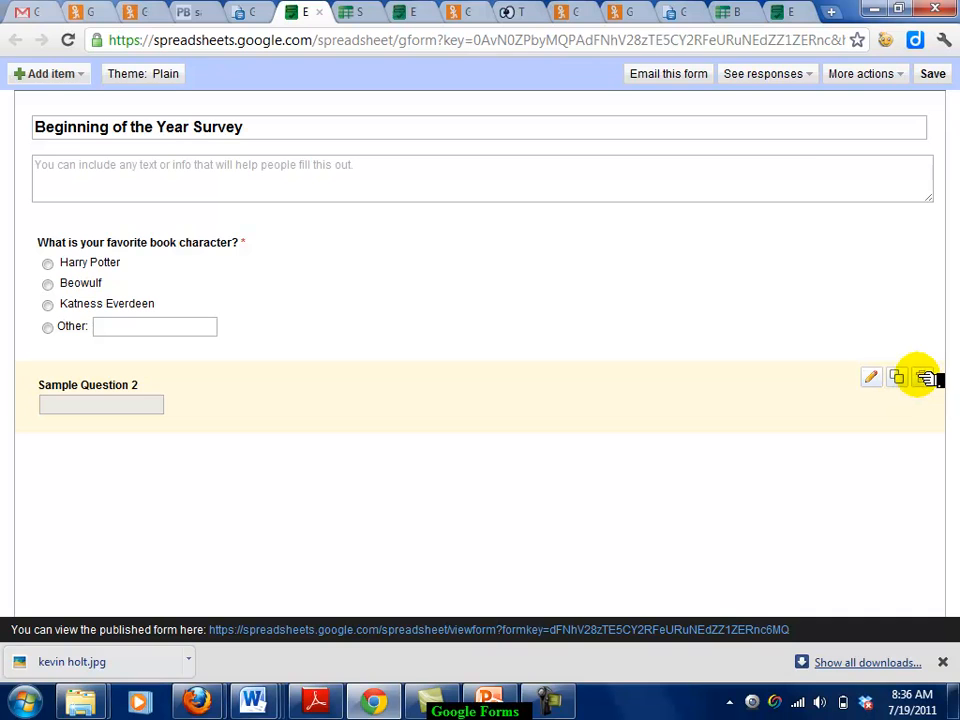
Turn Sample Question 2 into a required Text question titled "Who was your English teacher last year?" and finish editing it.
click(869, 379)
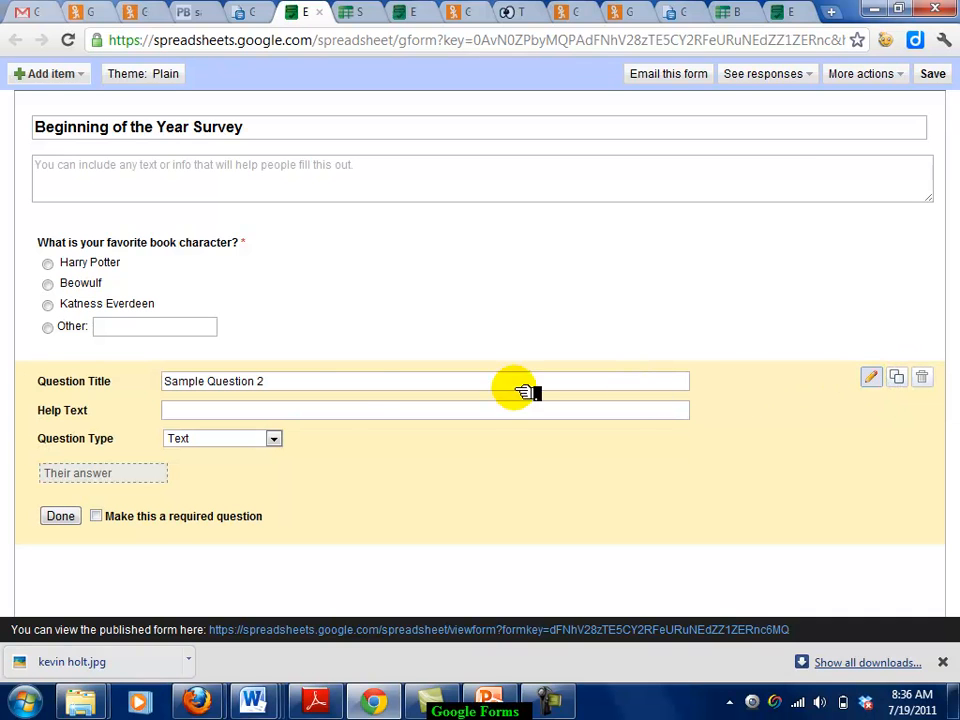
drag(305, 383, 146, 381)
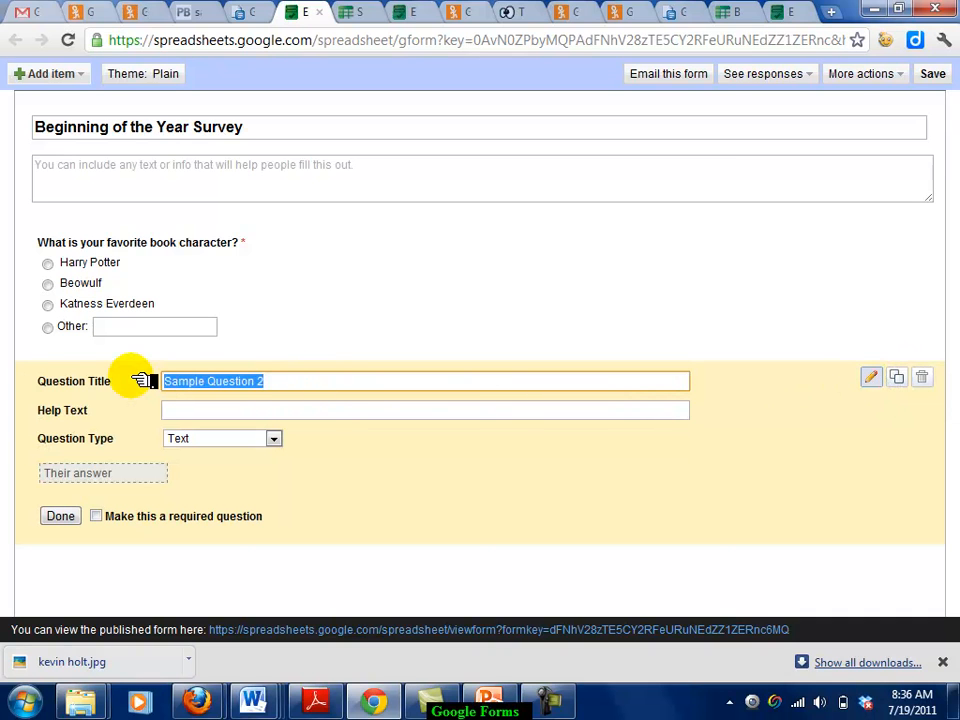
text(Wh)
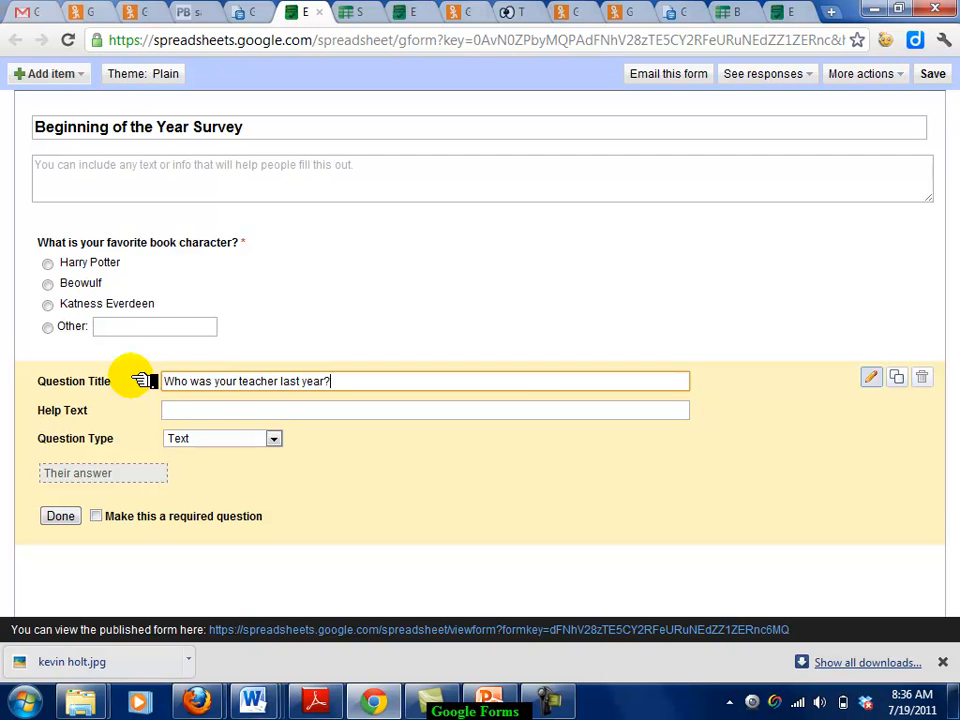
click(243, 382)
text(English)
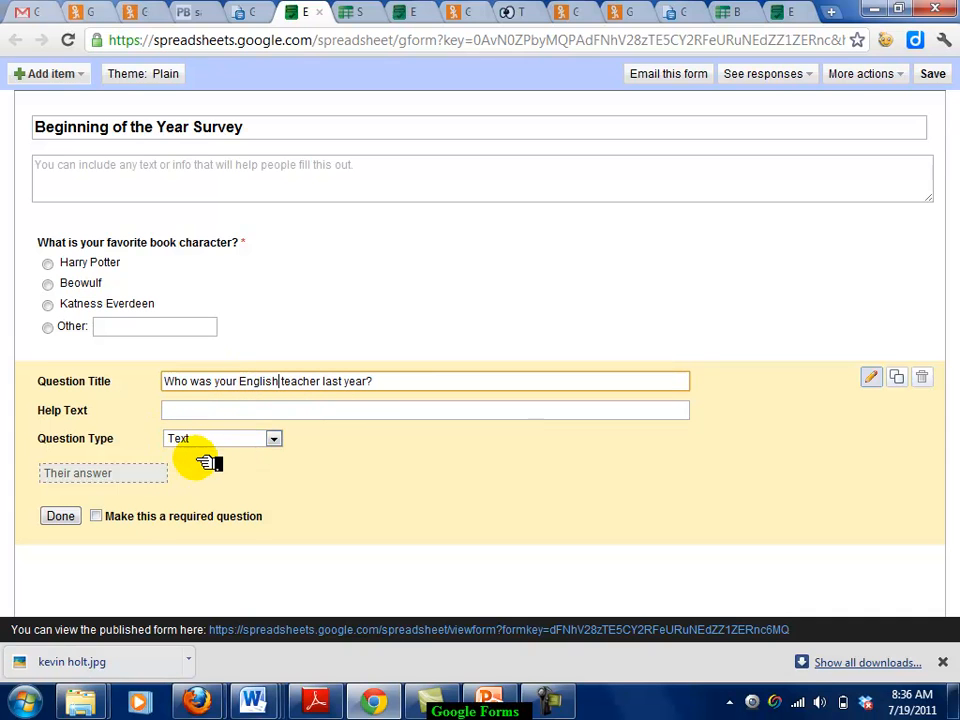
click(97, 516)
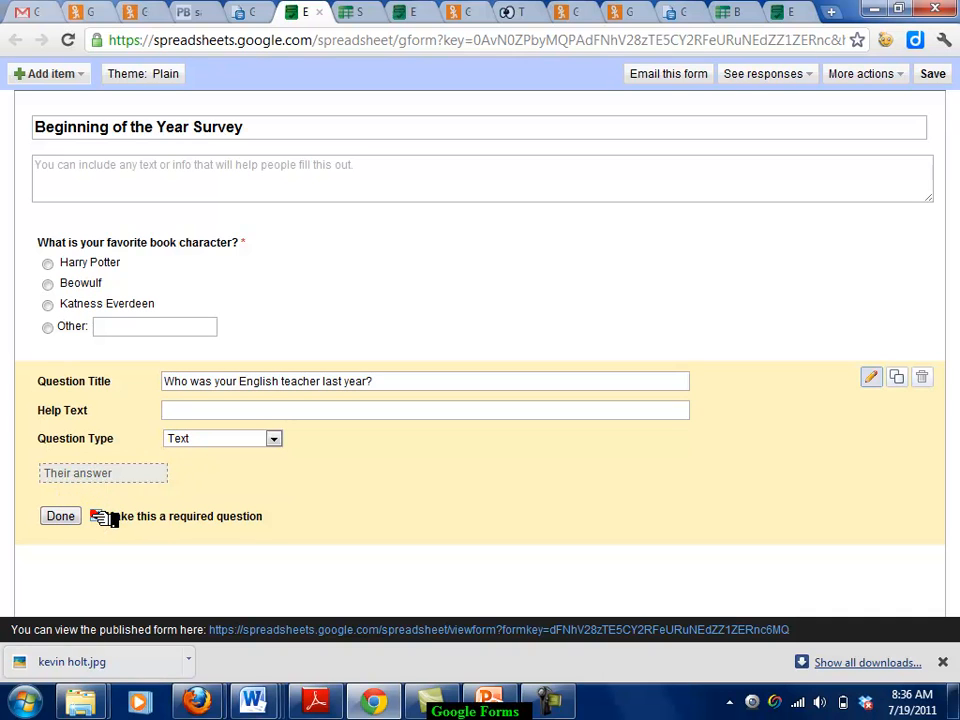
click(62, 516)
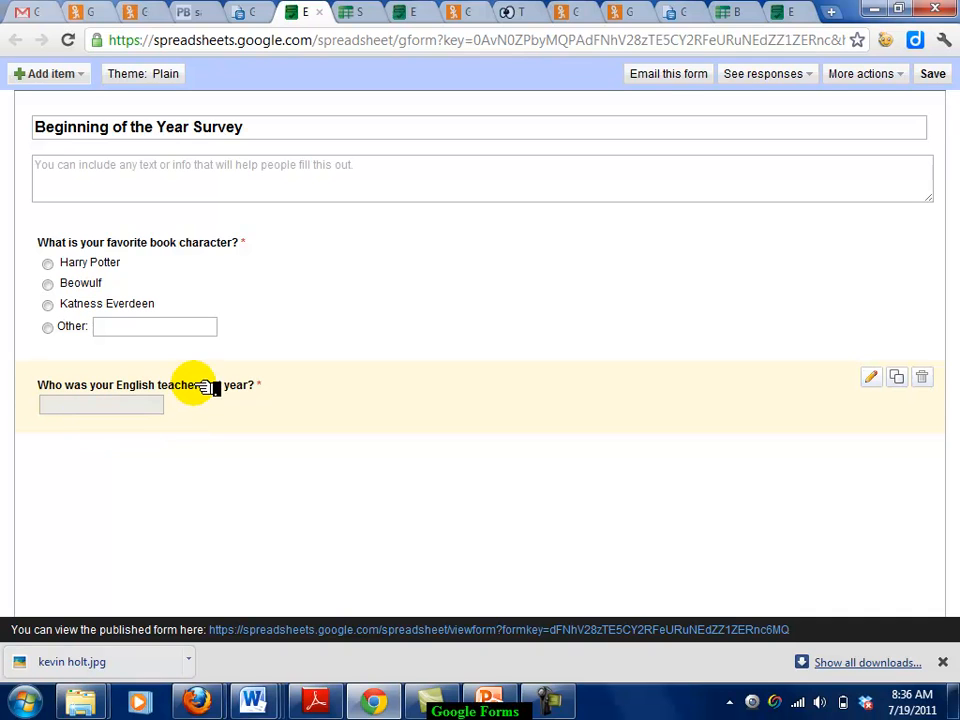
Add a required Paragraph text question titled "What did you do over the summer?" and finish editing it.
click(78, 75)
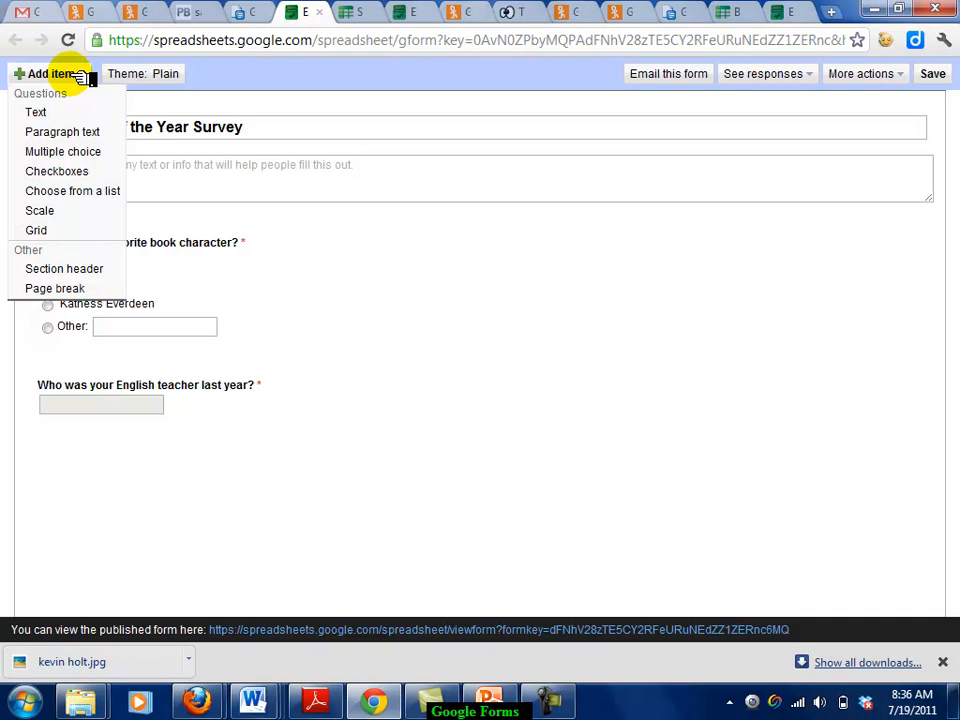
click(75, 132)
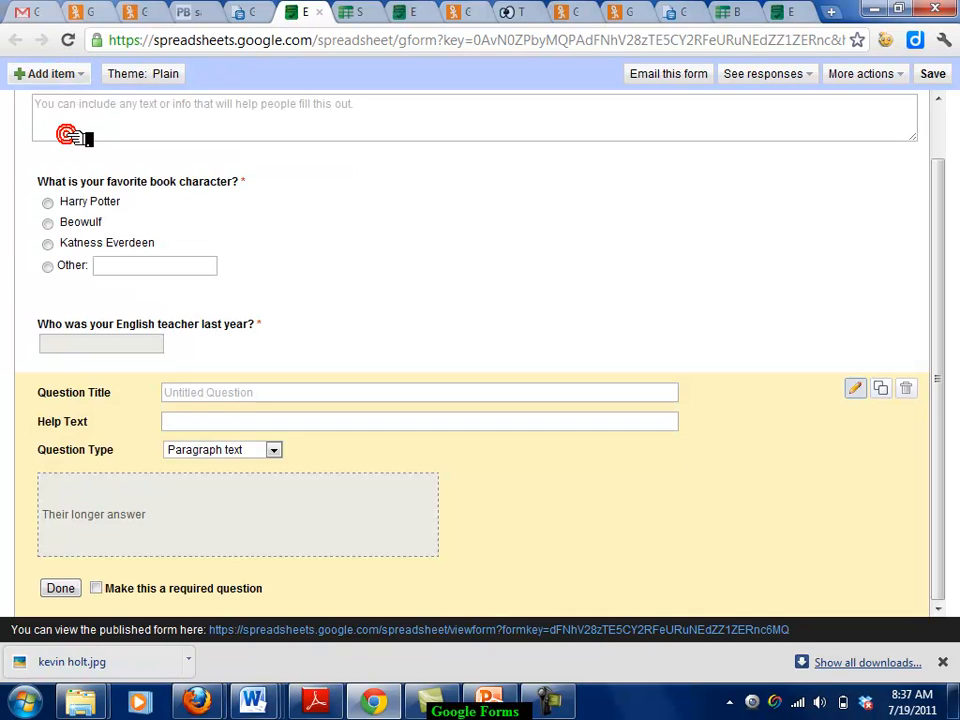
click(213, 398)
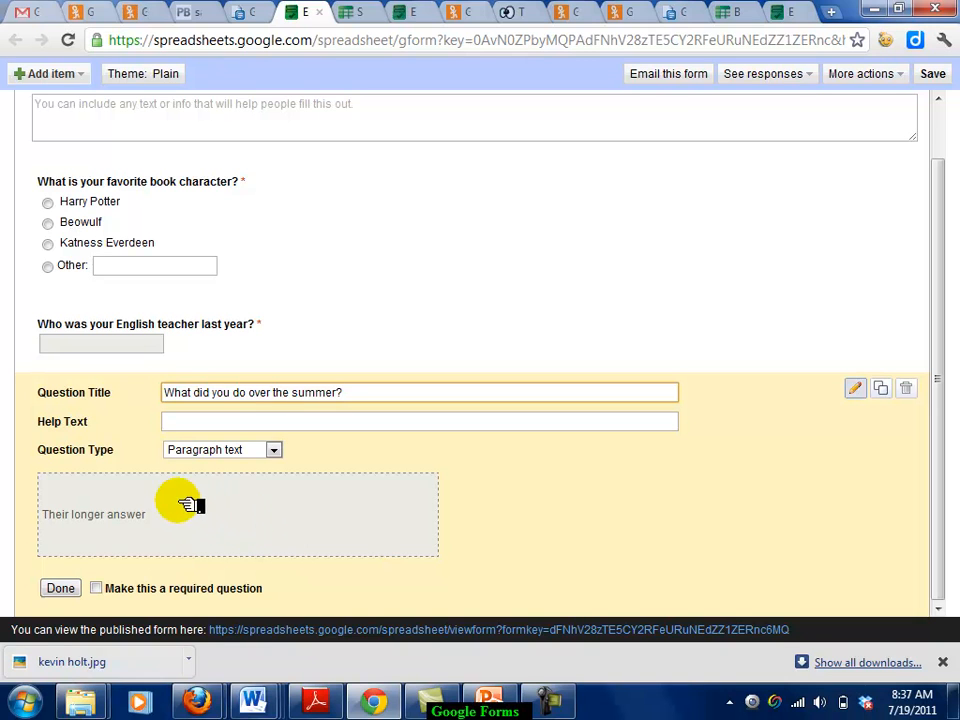
click(96, 588)
click(66, 588)
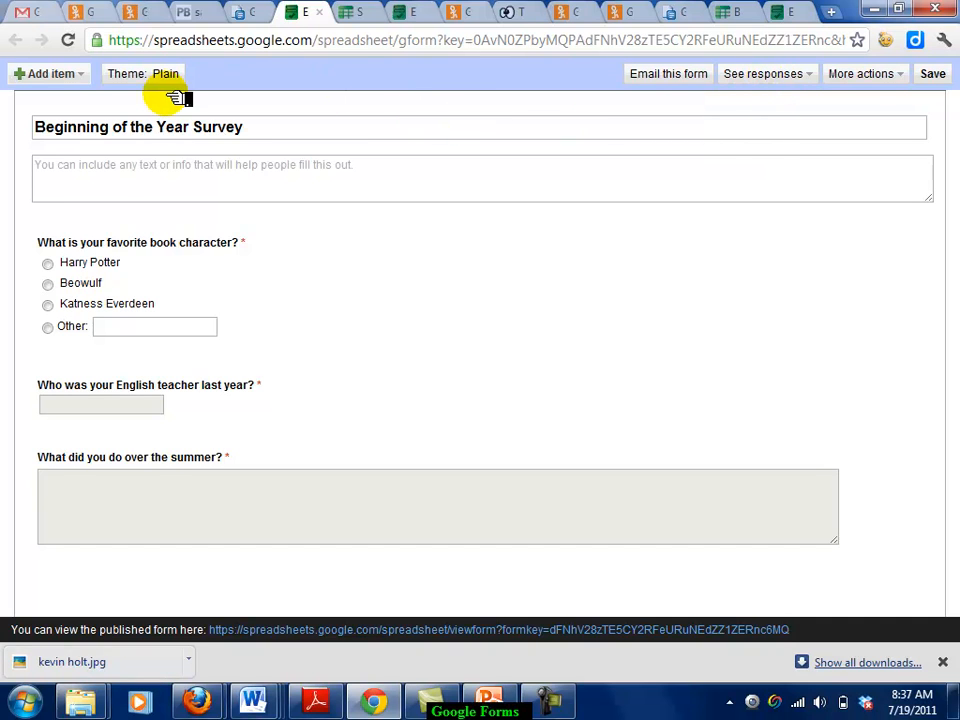
Dismiss the Windows color scheme prompt and look over the item types that can be added to the form.
click(90, 76)
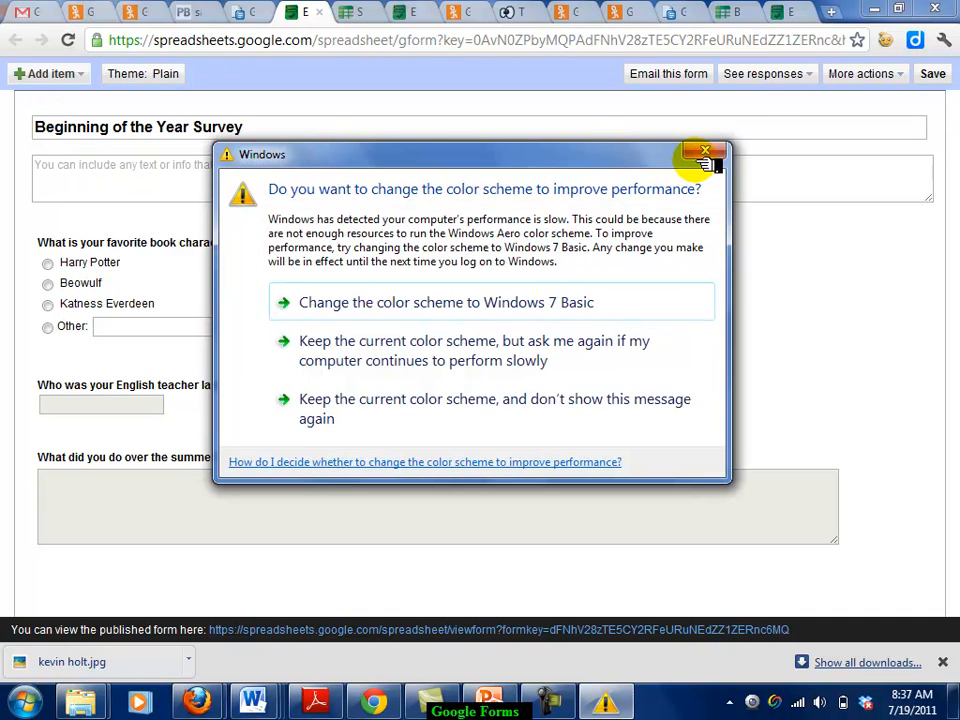
click(705, 157)
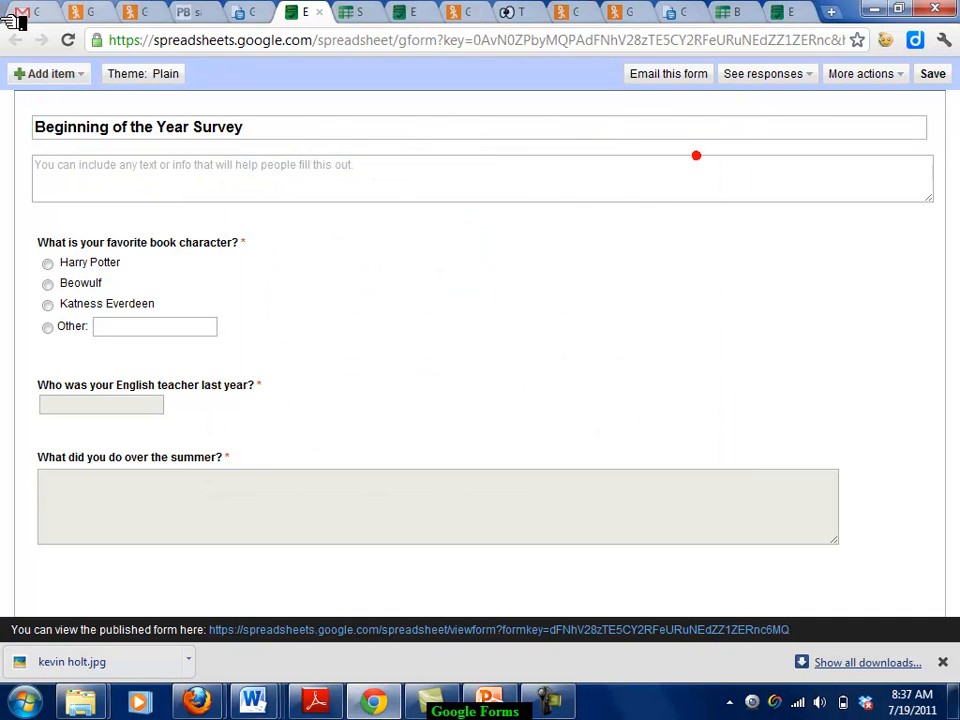
click(80, 78)
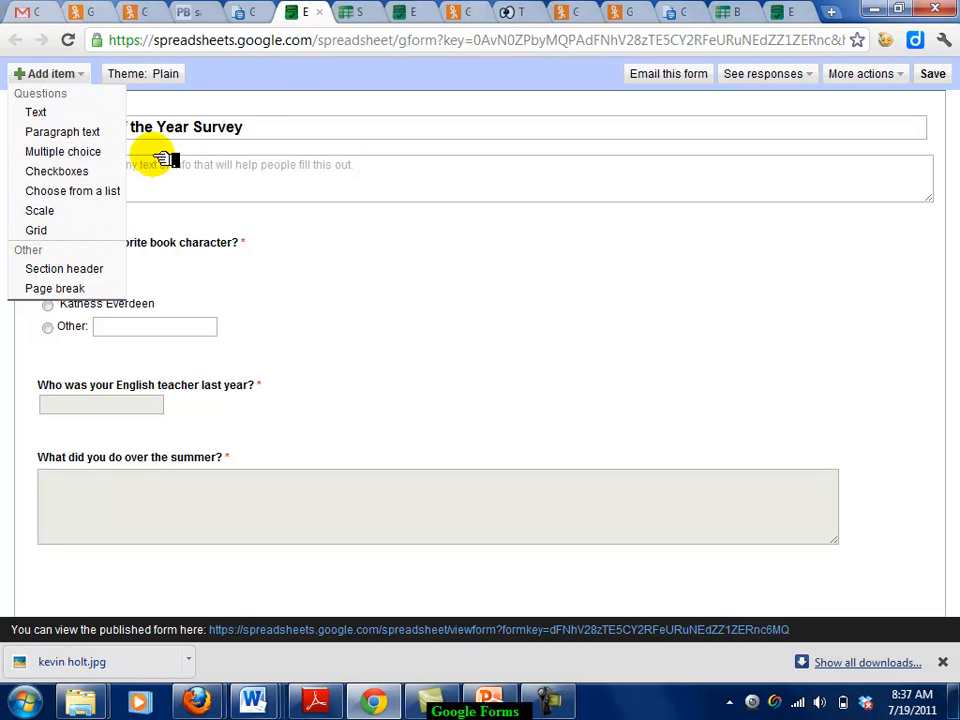
Preview the Spices theme on the survey form and apply it.
click(172, 81)
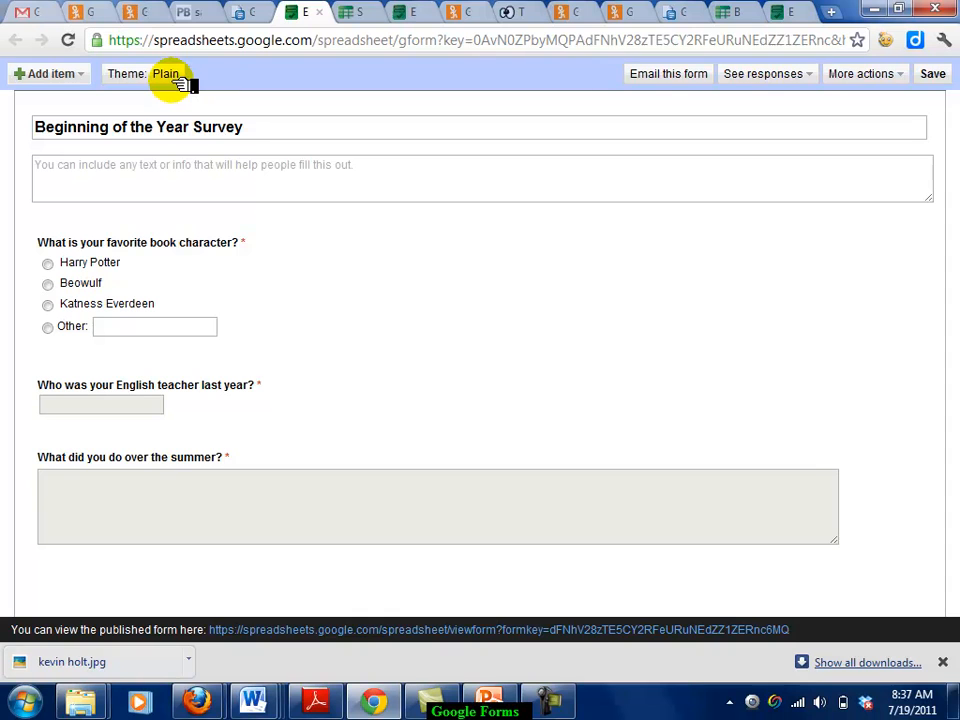
click(170, 78)
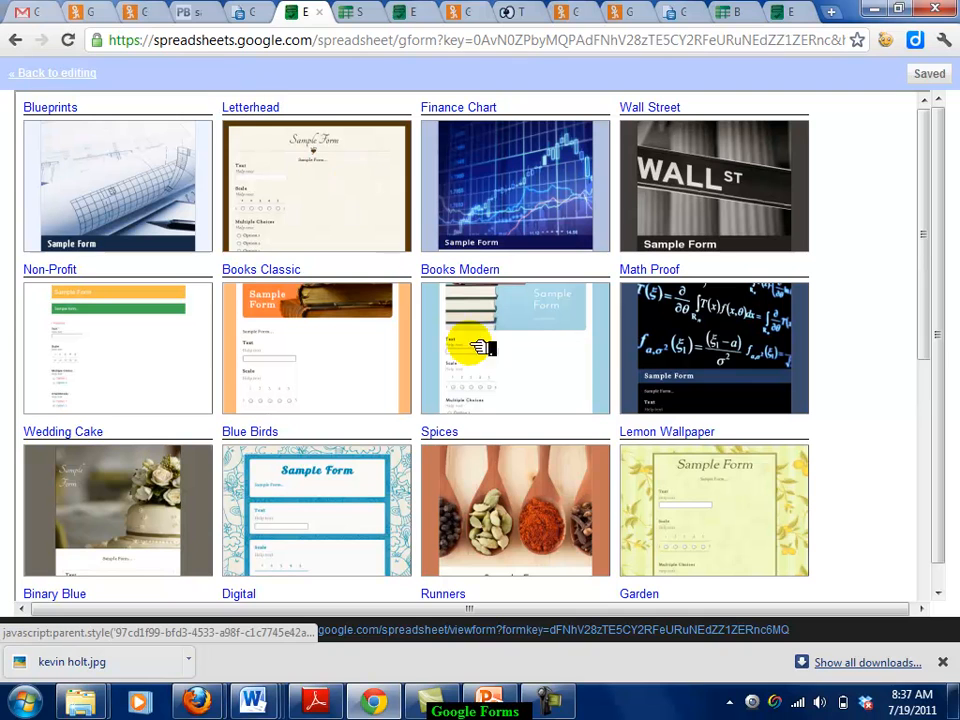
drag(480, 347, 497, 484)
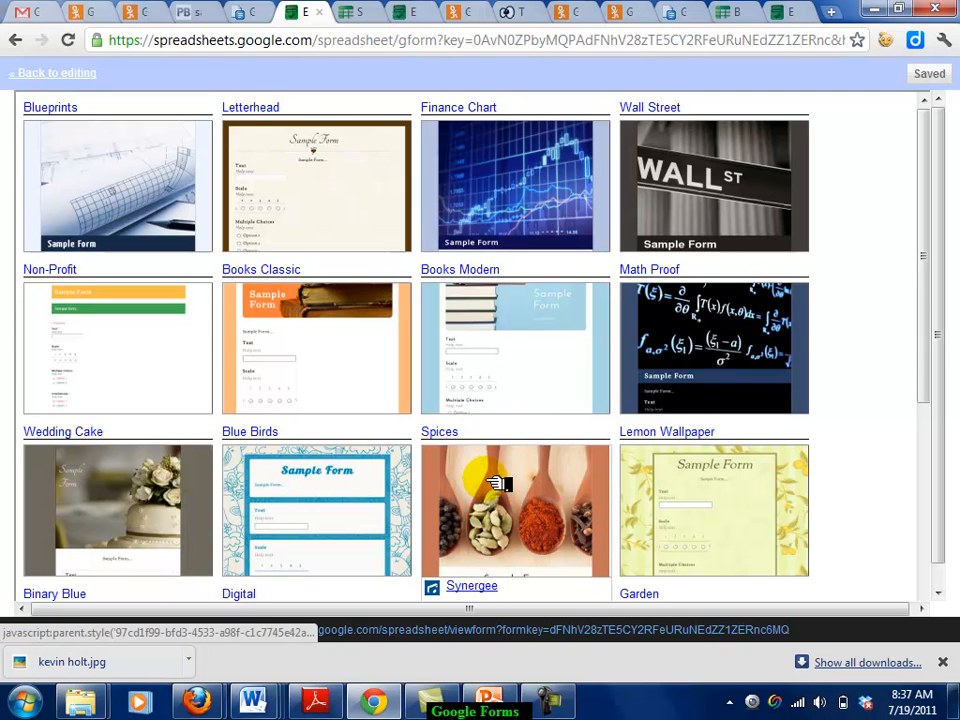
click(486, 477)
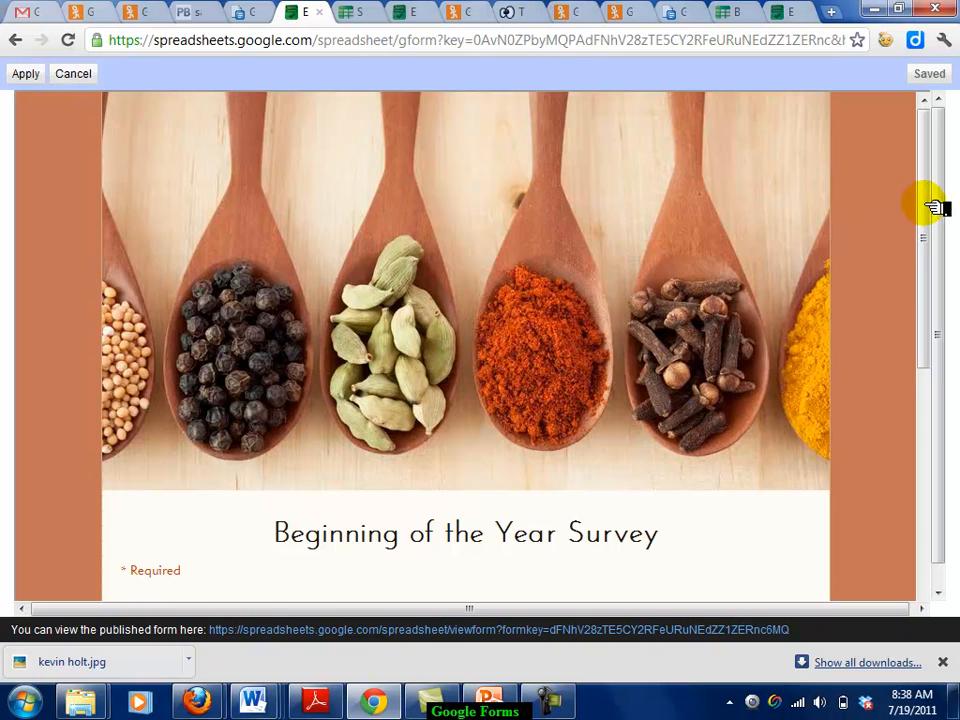
drag(930, 215, 943, 182)
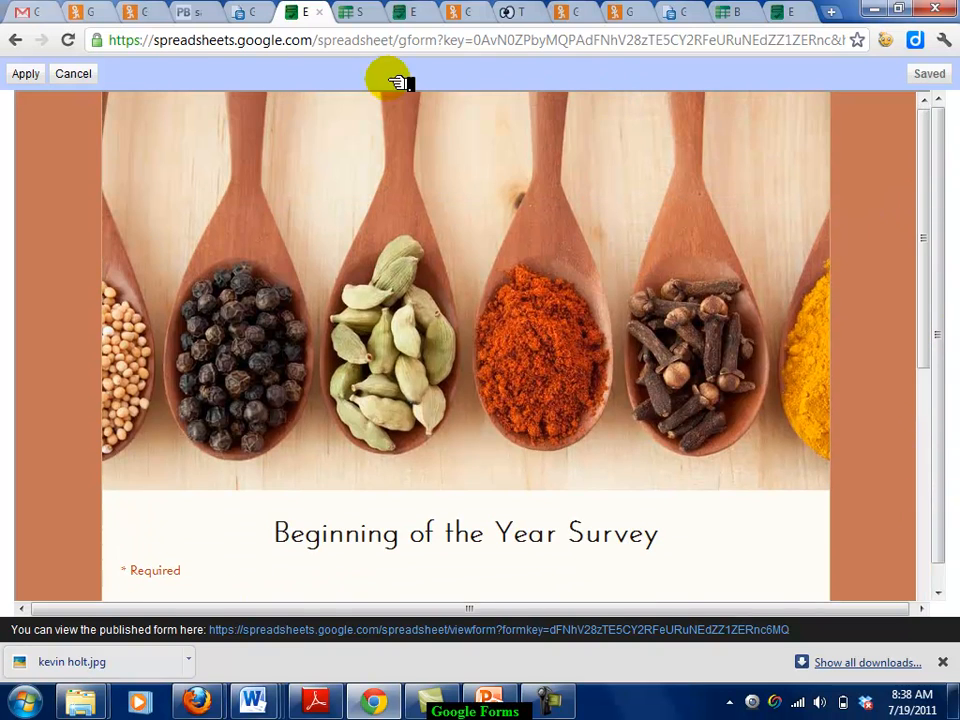
click(38, 71)
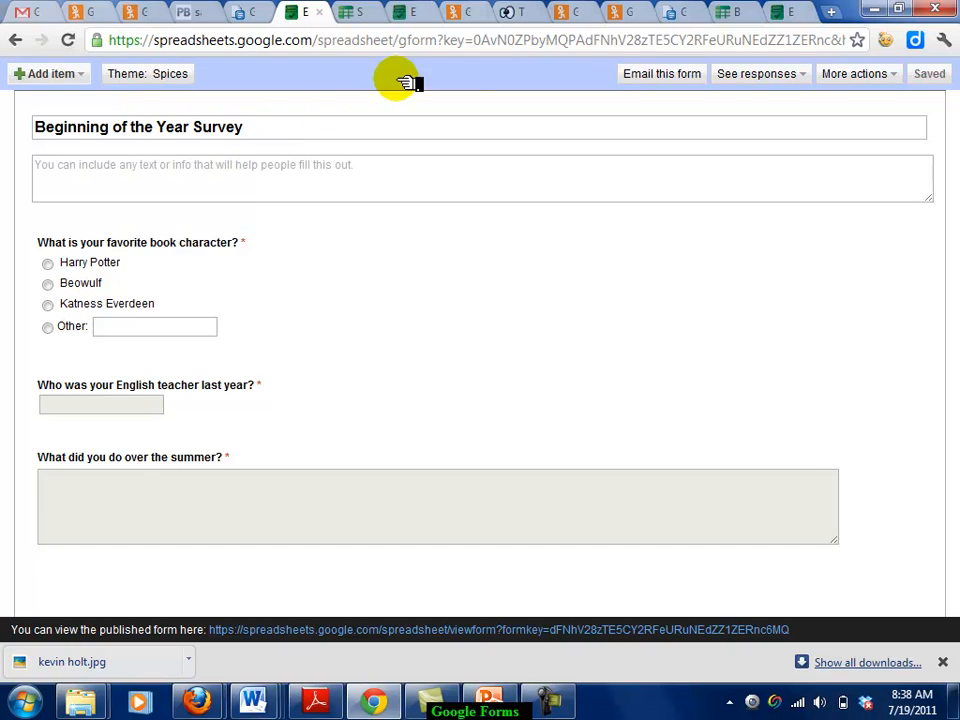
View the spreadsheet that collects the survey's responses, and return to editing the form.
click(782, 74)
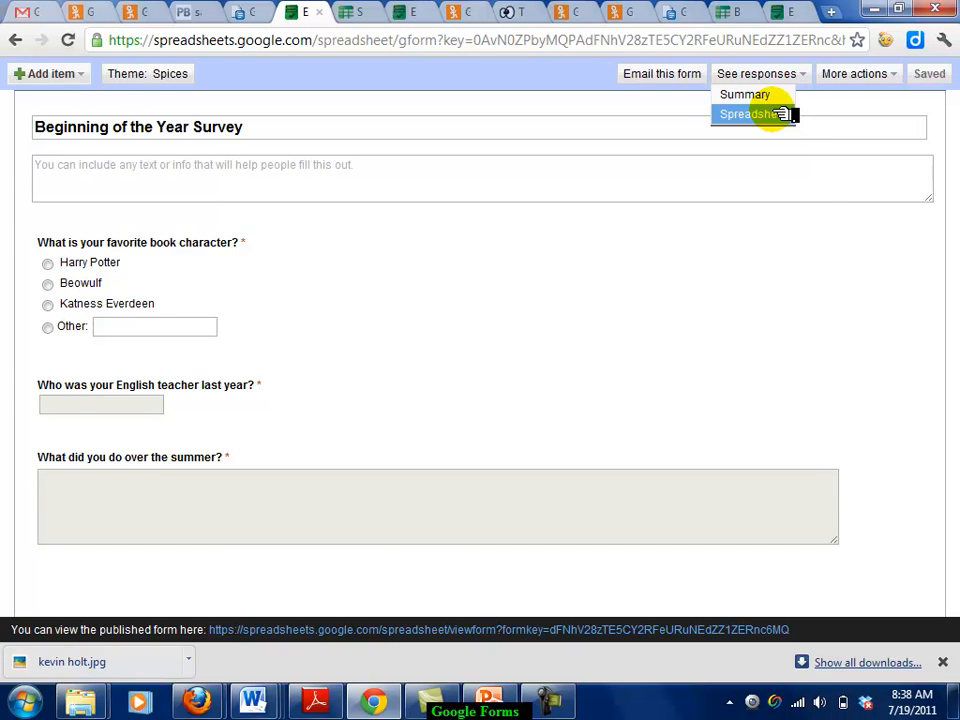
click(782, 114)
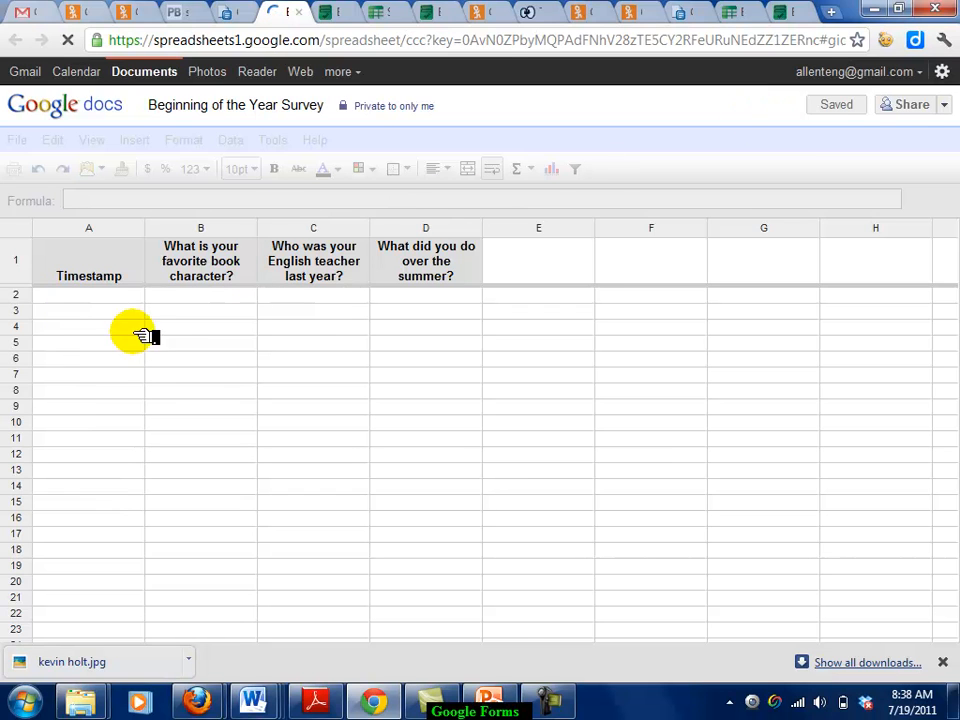
click(335, 15)
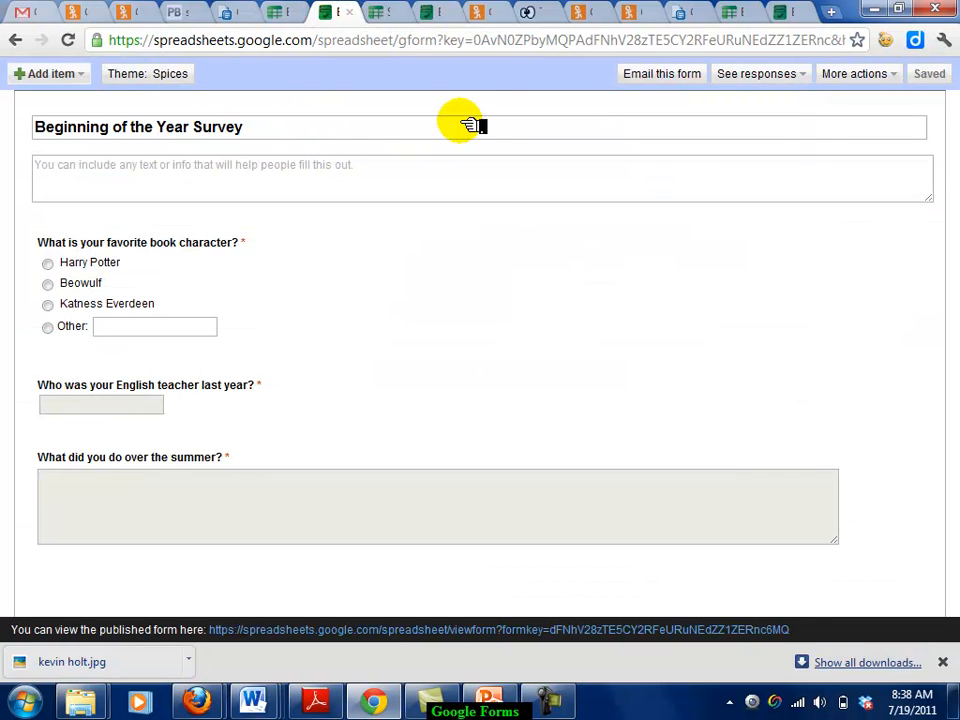
Add a required Text question titled "What is your name (First, Last)" and finish editing it.
click(85, 79)
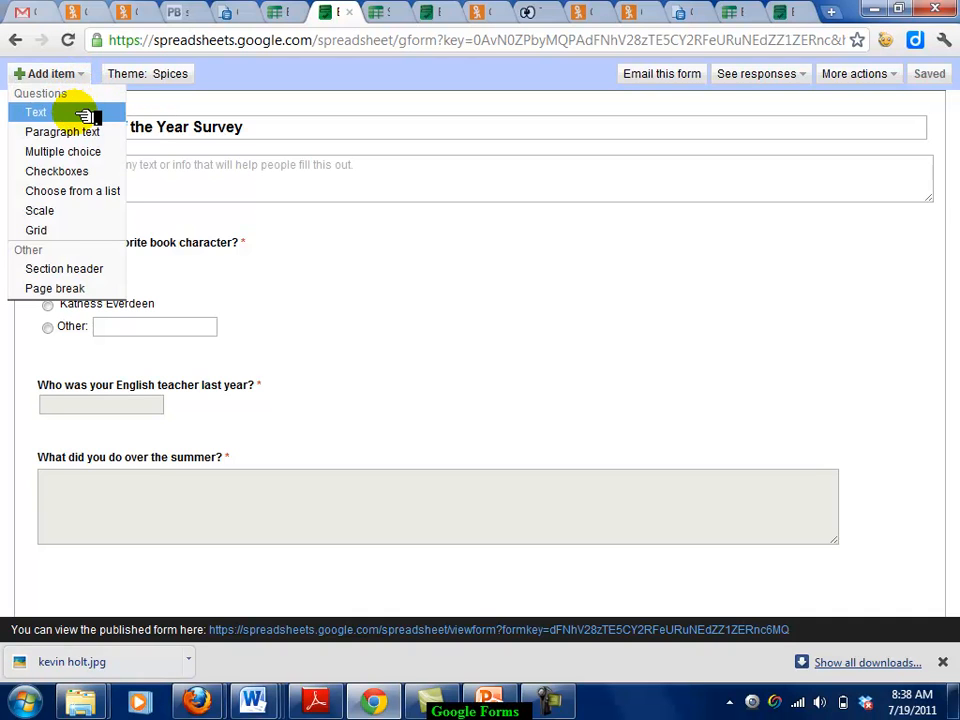
click(85, 116)
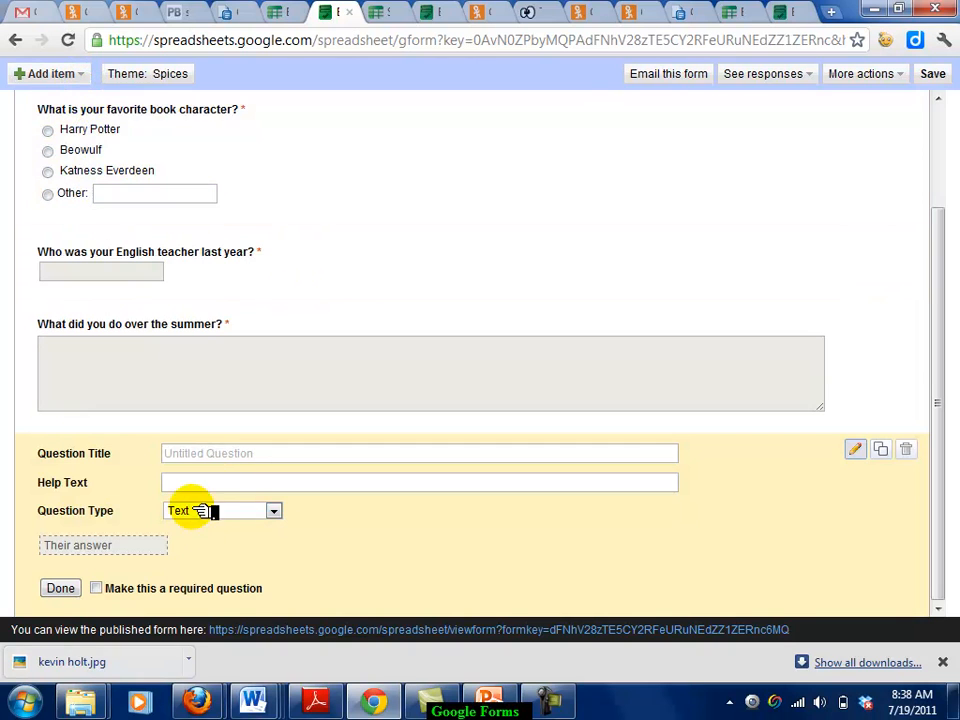
click(222, 453)
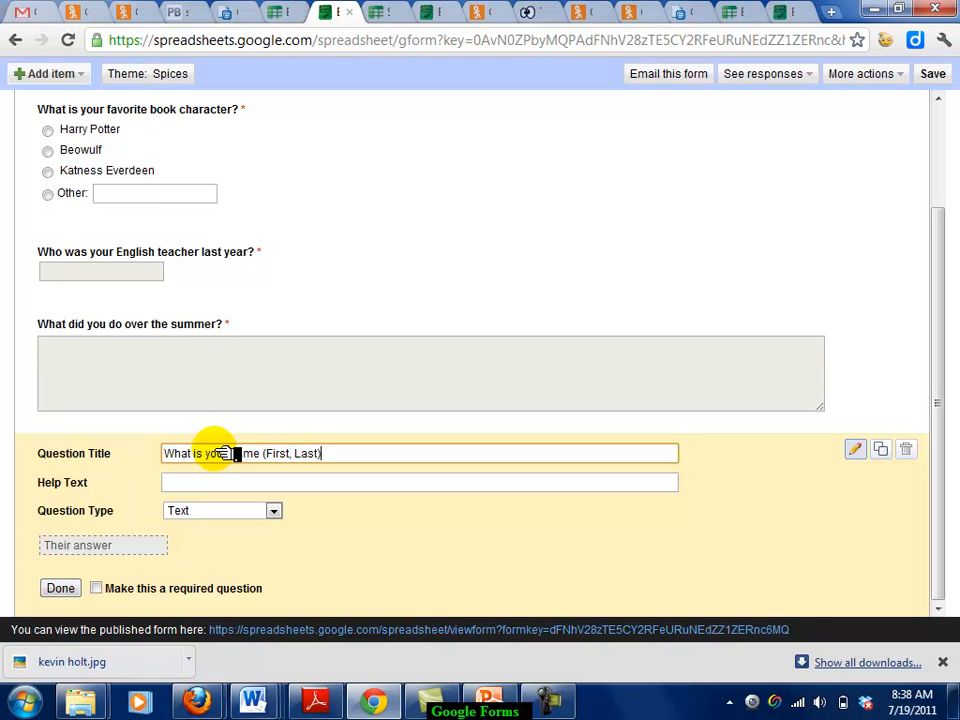
click(96, 589)
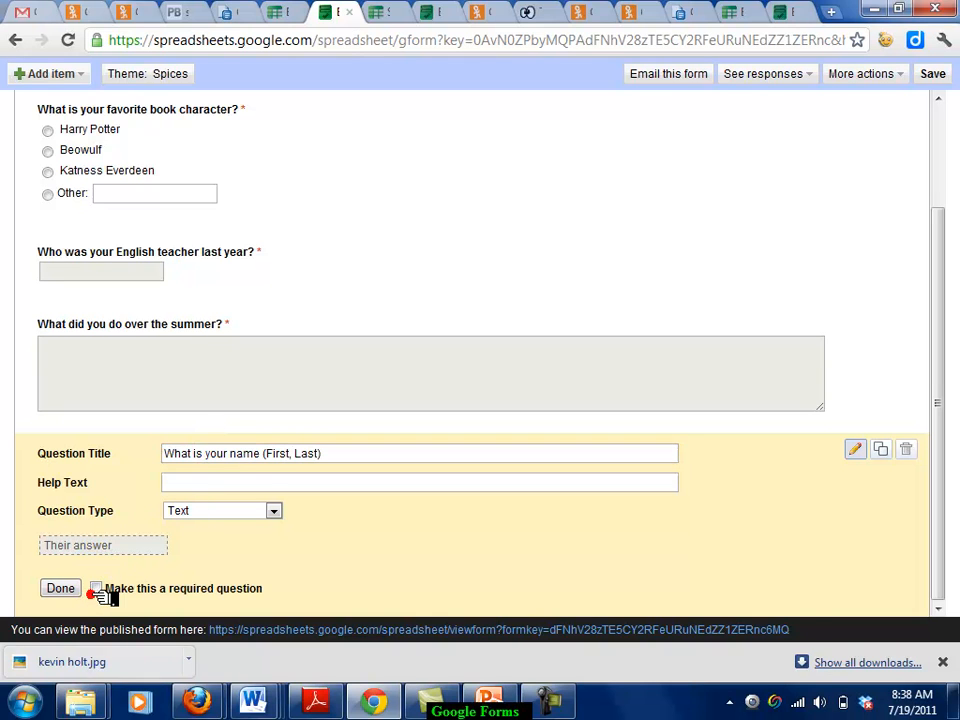
click(60, 588)
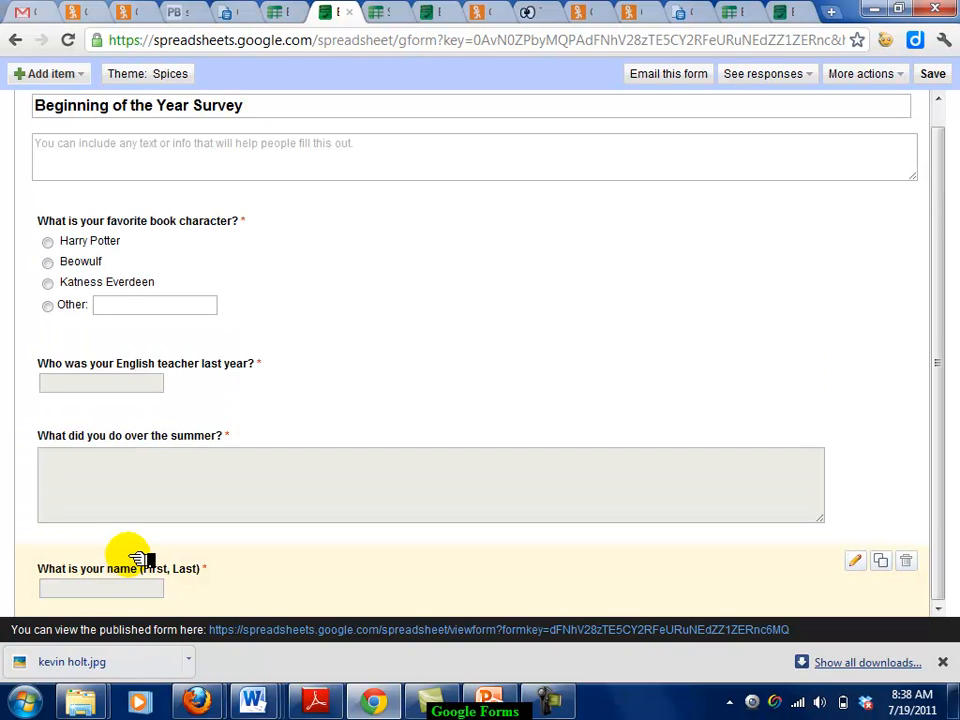
Move the name question above the favorite book character question and save the form.
drag(272, 556, 290, 220)
click(934, 75)
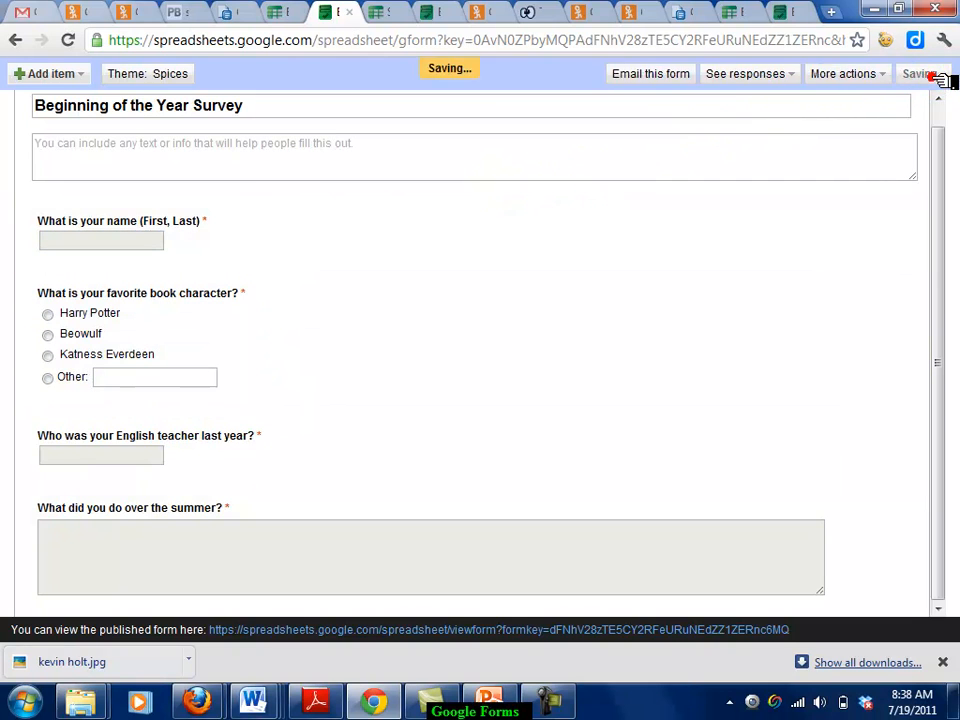
Find the current survey's response spreadsheet among the open documents, closing the older duplicate survey form.
click(730, 17)
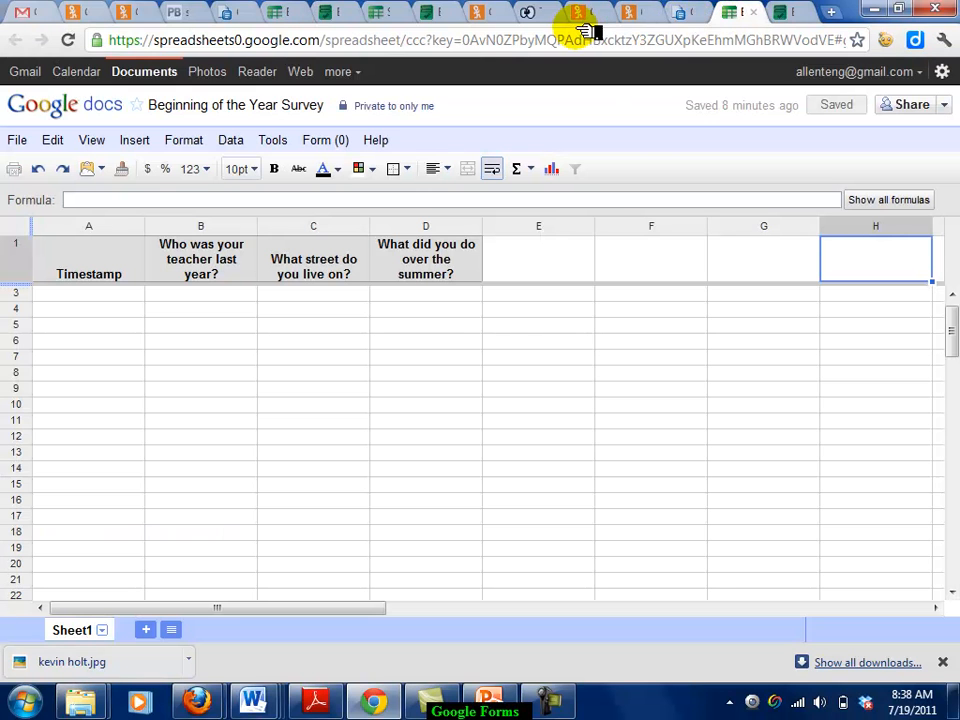
click(440, 13)
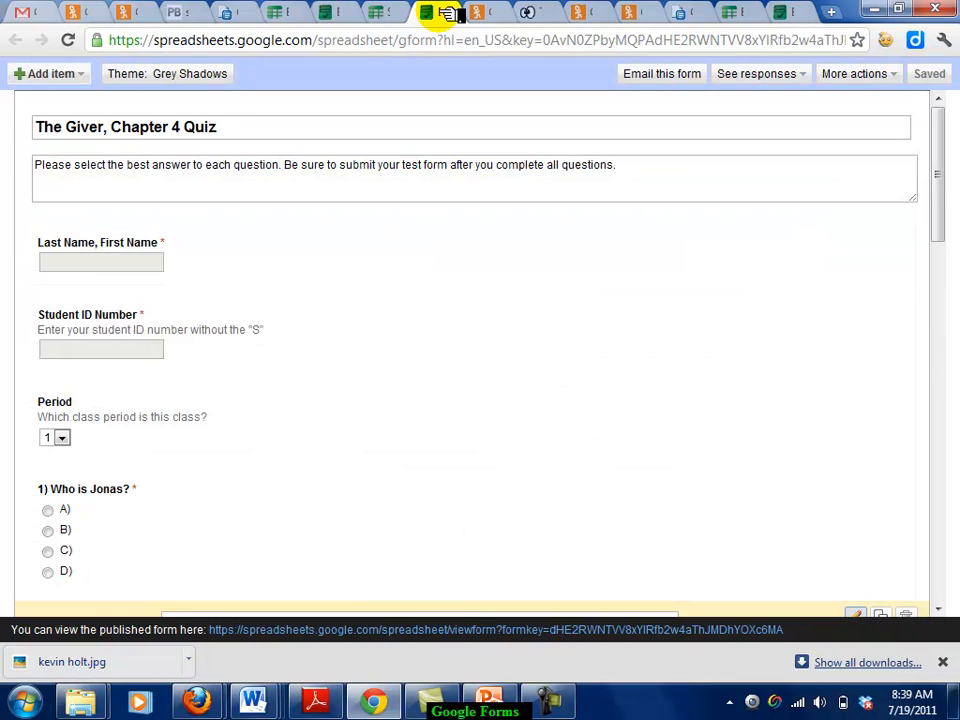
click(395, 12)
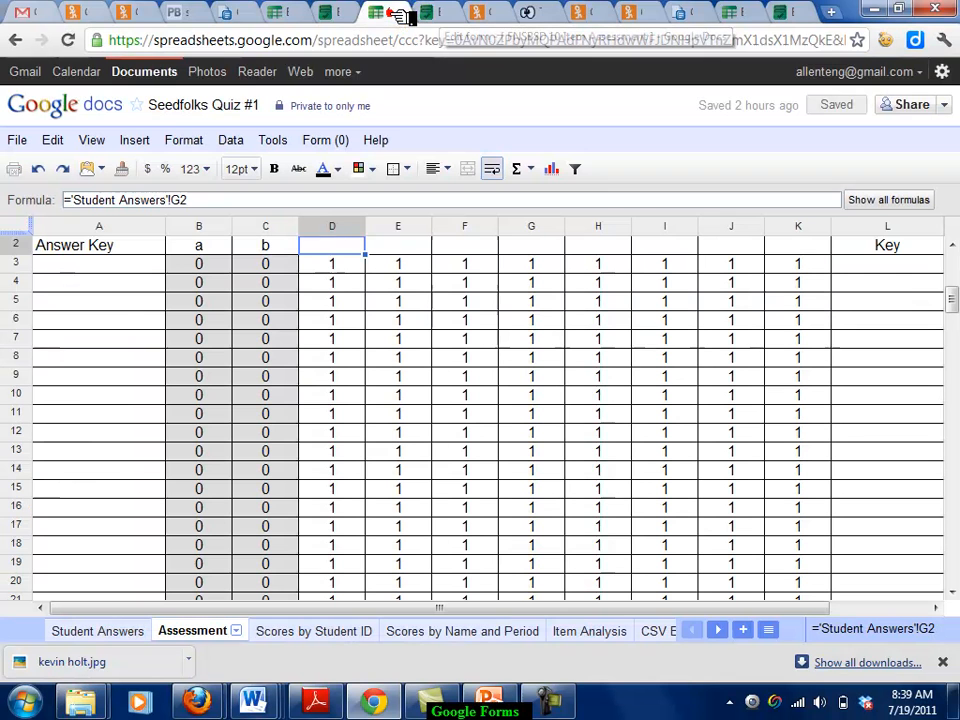
click(752, 12)
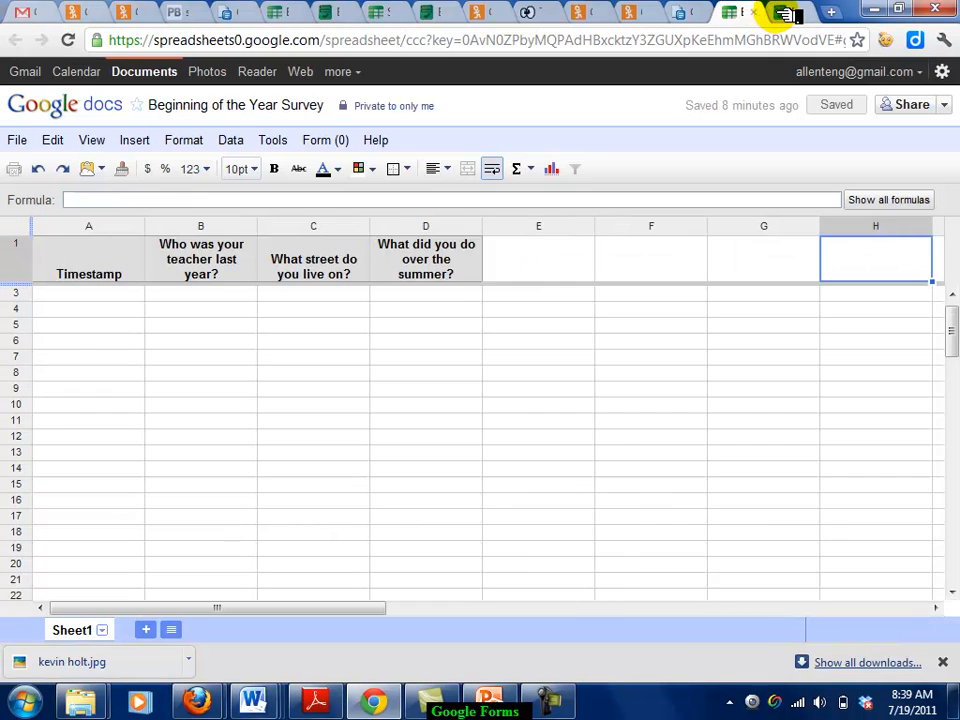
click(785, 13)
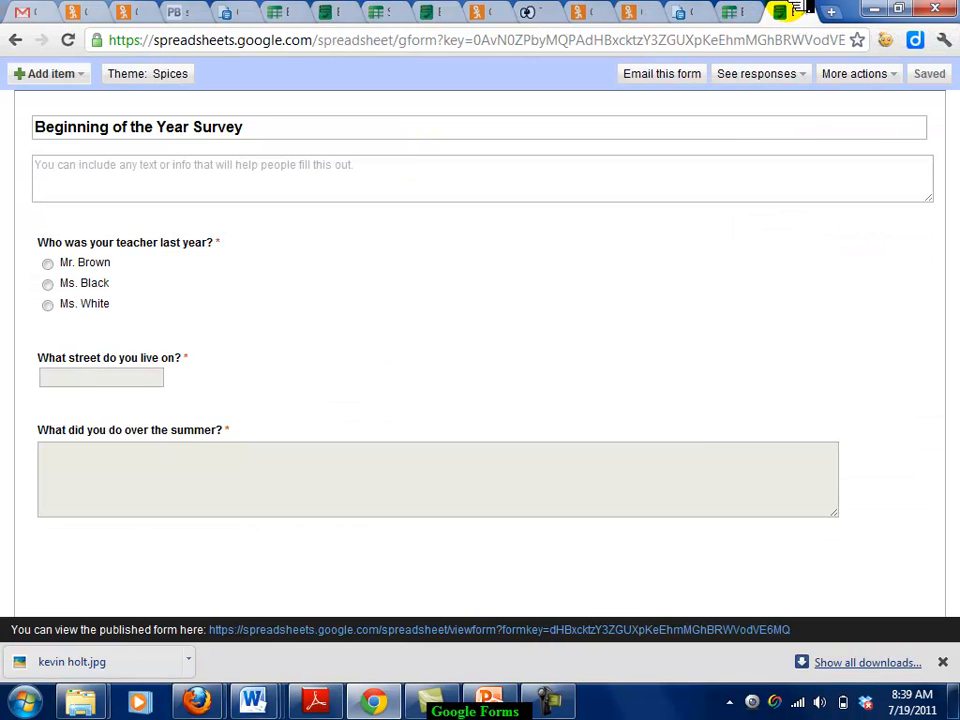
click(808, 13)
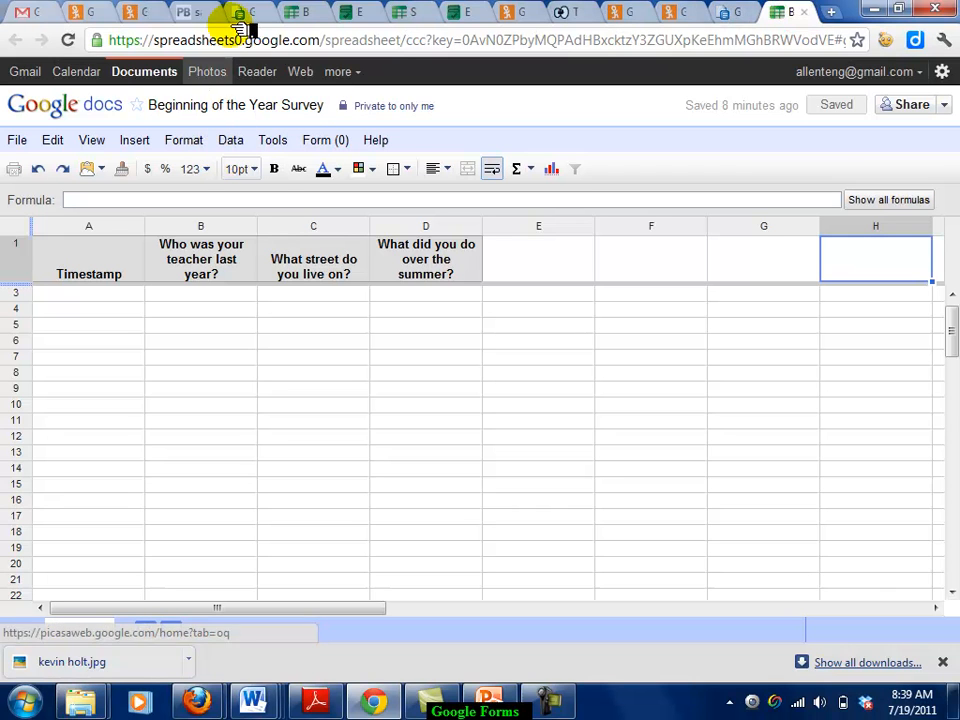
click(290, 13)
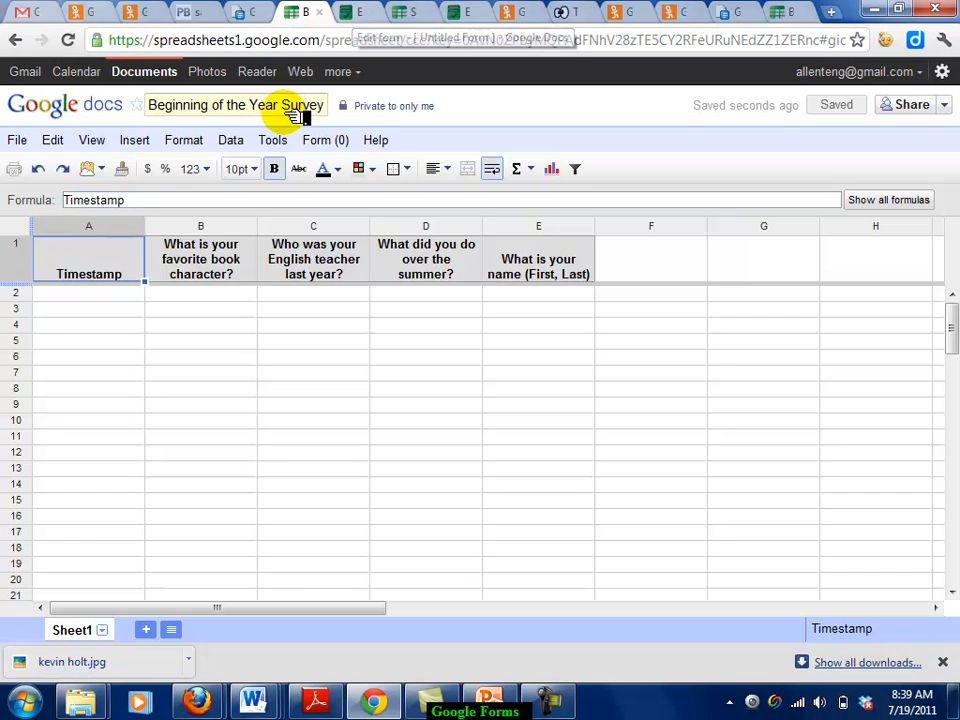
Open the live form from the response spreadsheet and review its questions through to the Submit button.
click(340, 146)
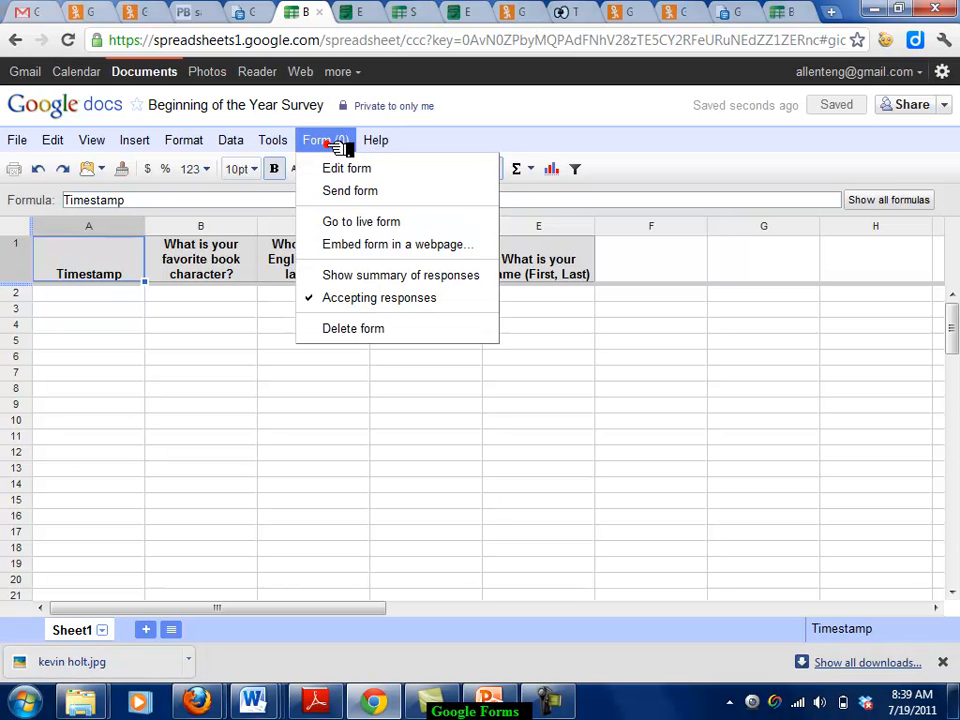
click(365, 220)
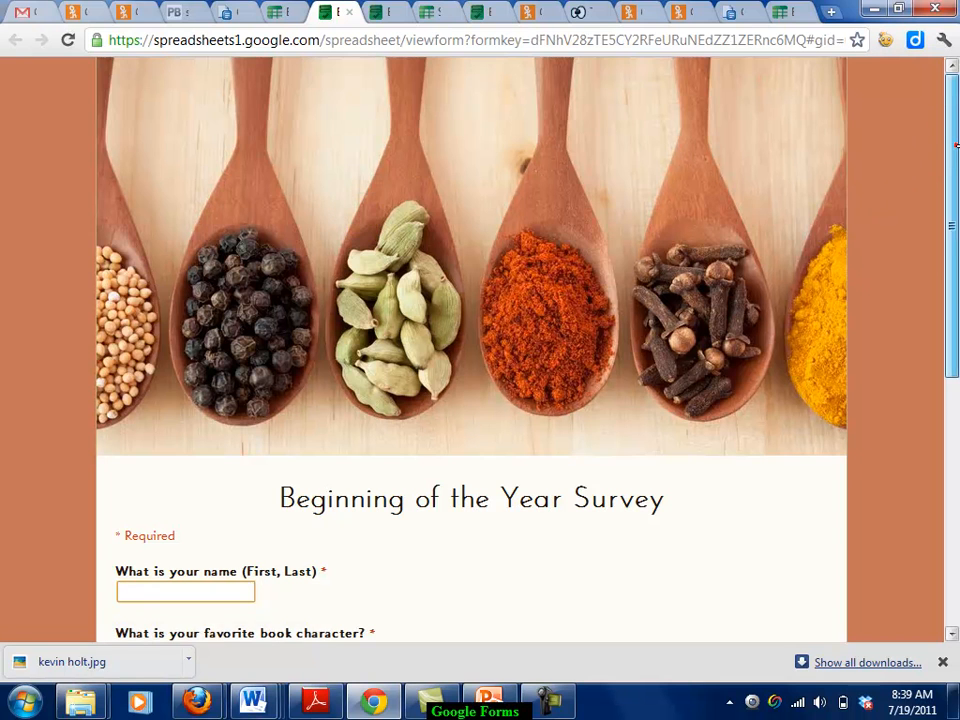
drag(955, 145, 954, 386)
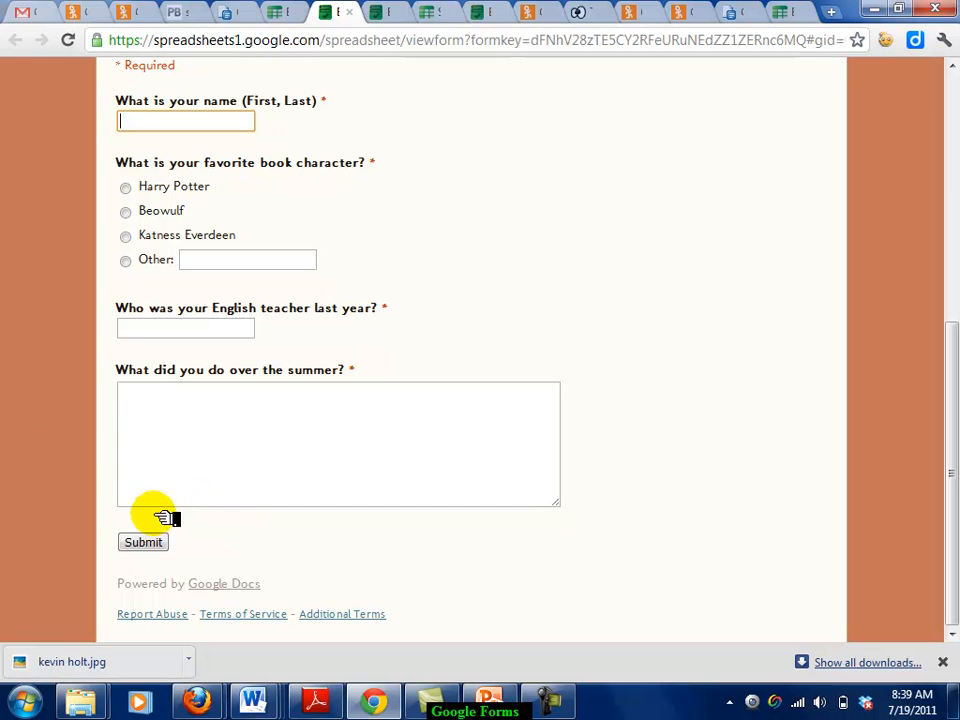
drag(948, 396, 870, 75)
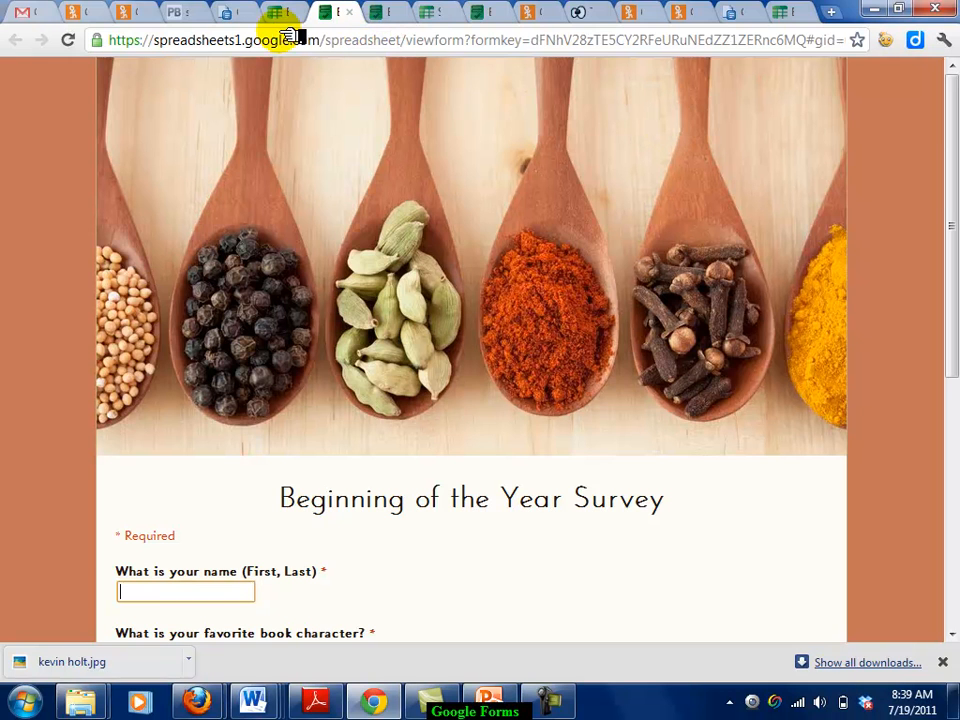
Look through the Docs list, the spreadsheet's tools and the open forms, and return to the survey's response spreadsheet.
click(234, 14)
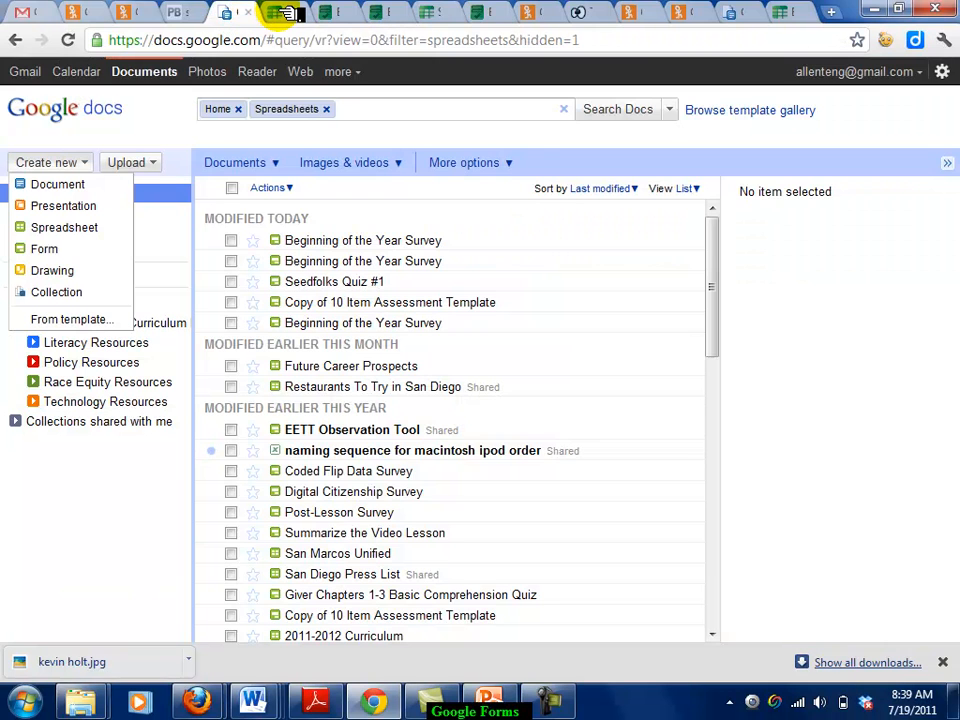
click(292, 12)
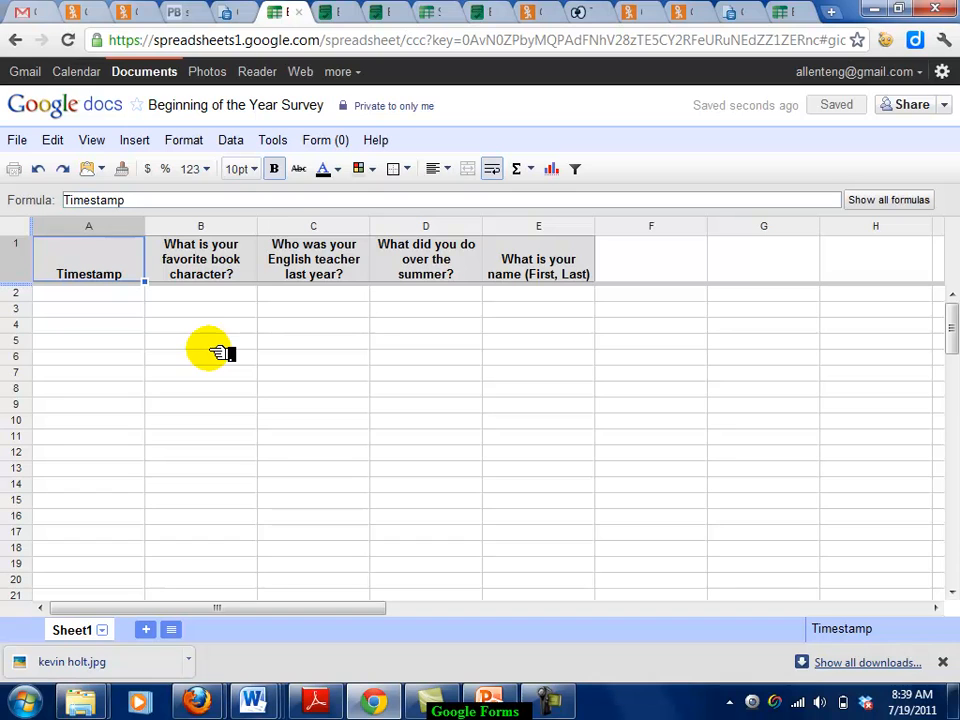
click(325, 140)
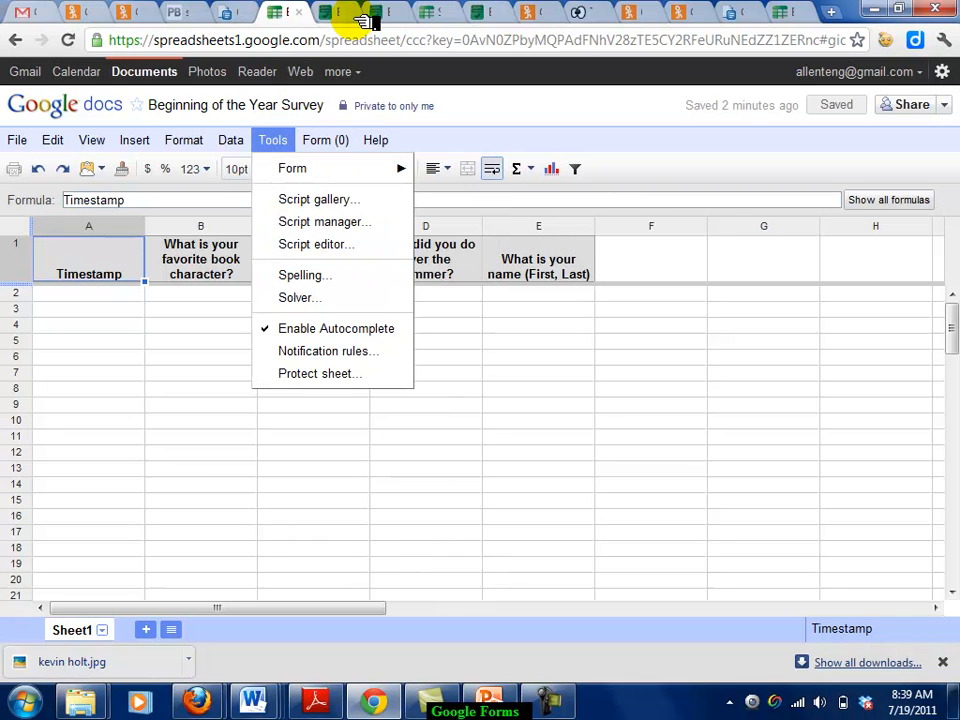
click(490, 12)
click(390, 12)
click(790, 12)
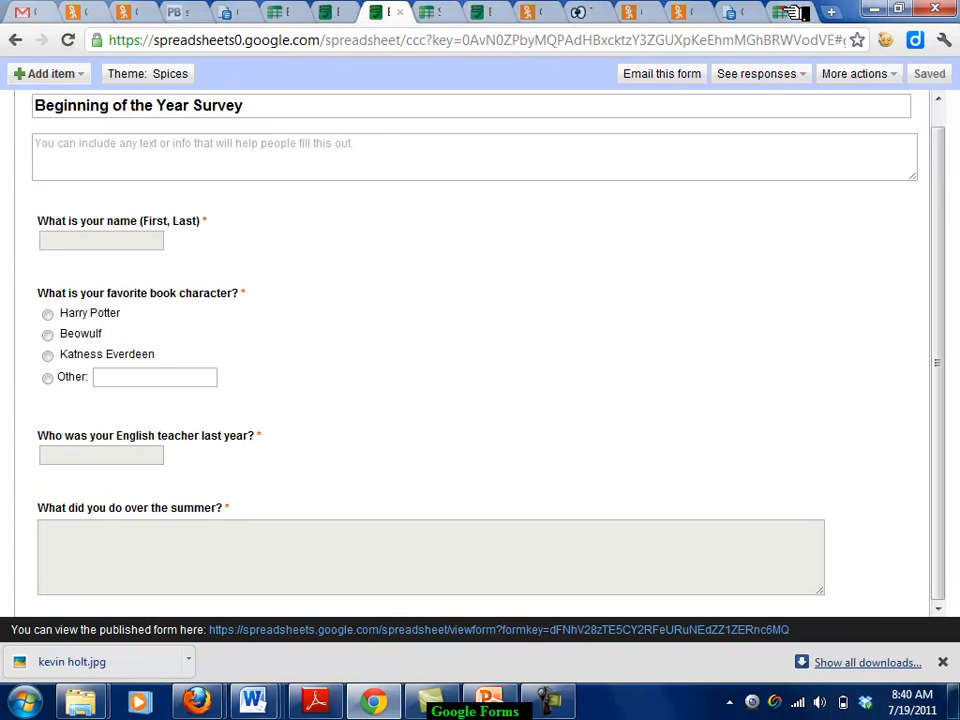
click(277, 12)
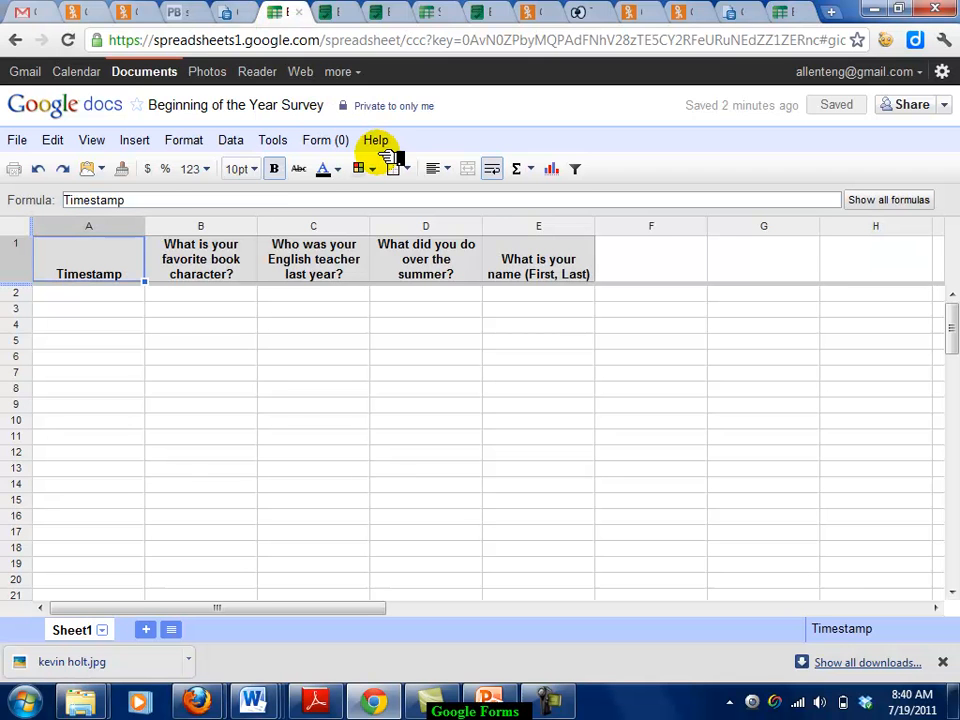
Go to the live survey form, dismiss the downloads bar and select the form's full web address.
click(333, 141)
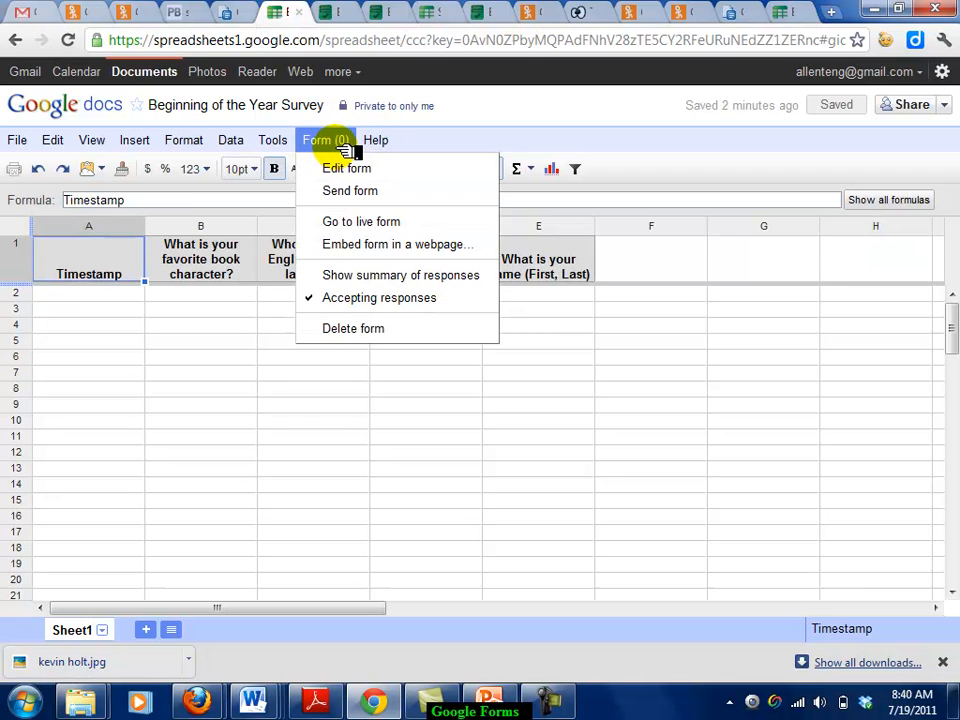
click(380, 221)
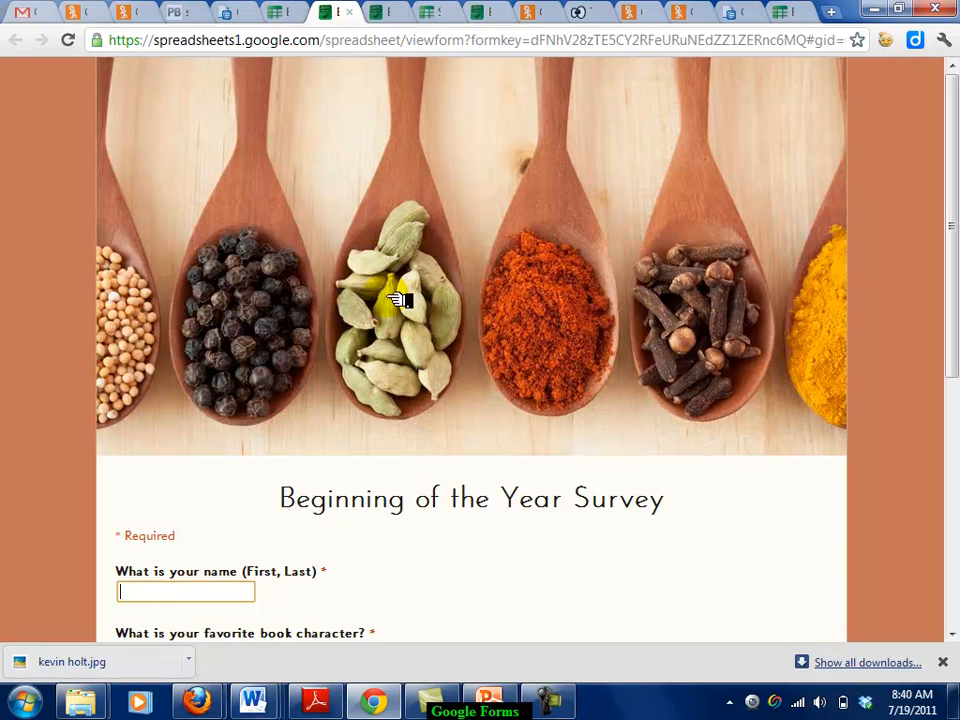
click(945, 663)
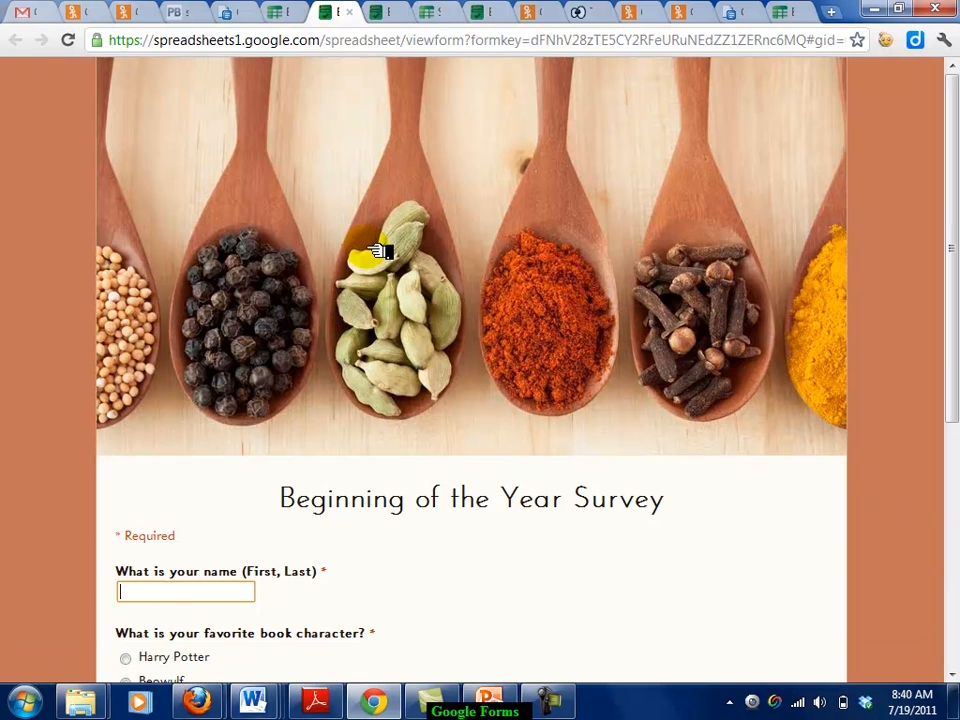
click(333, 41)
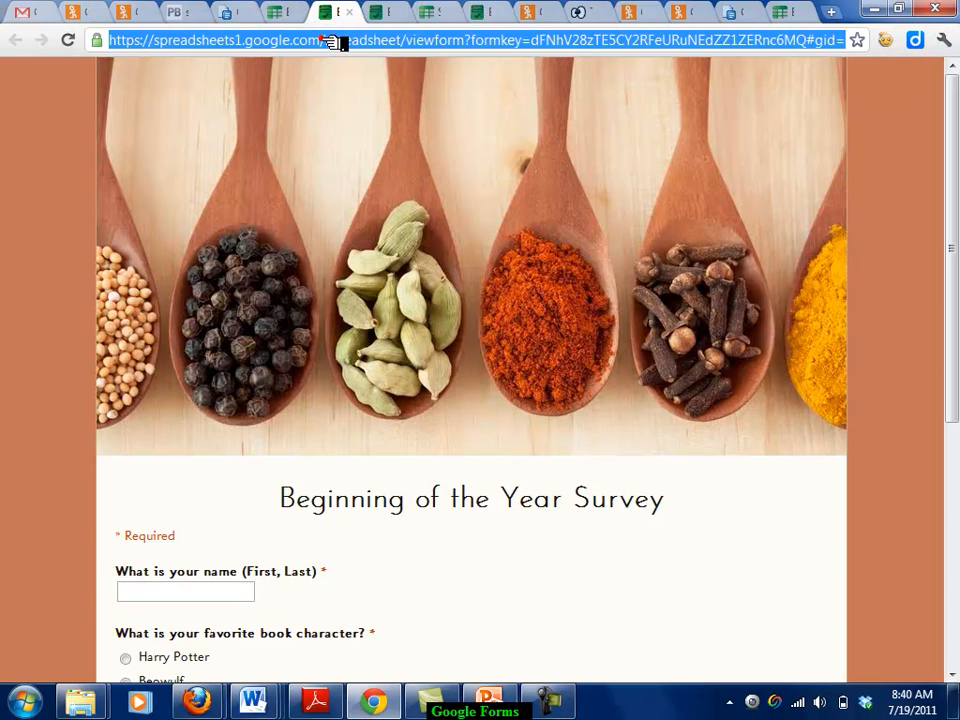